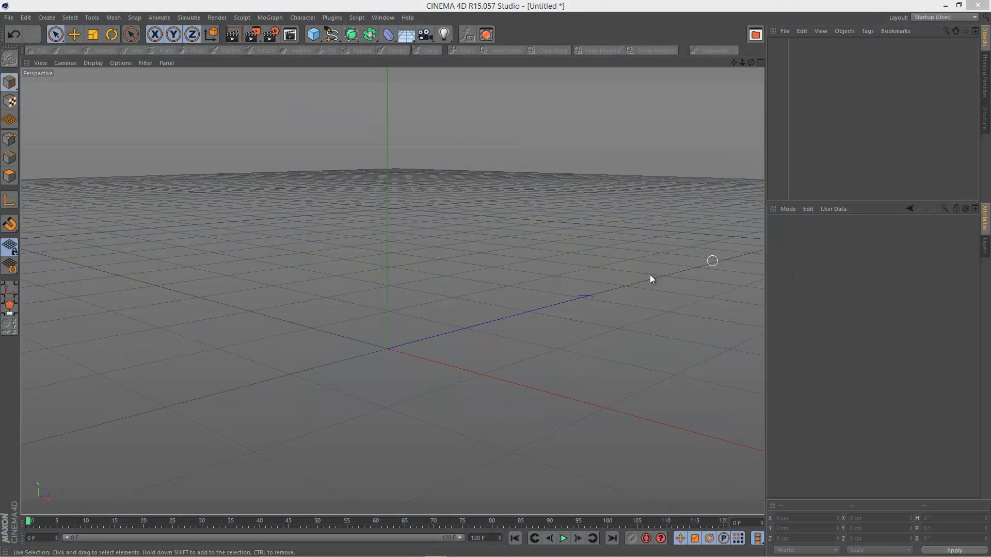
- Add a MoText object and set its height to 100 cm
click(269, 18)
click(293, 138)
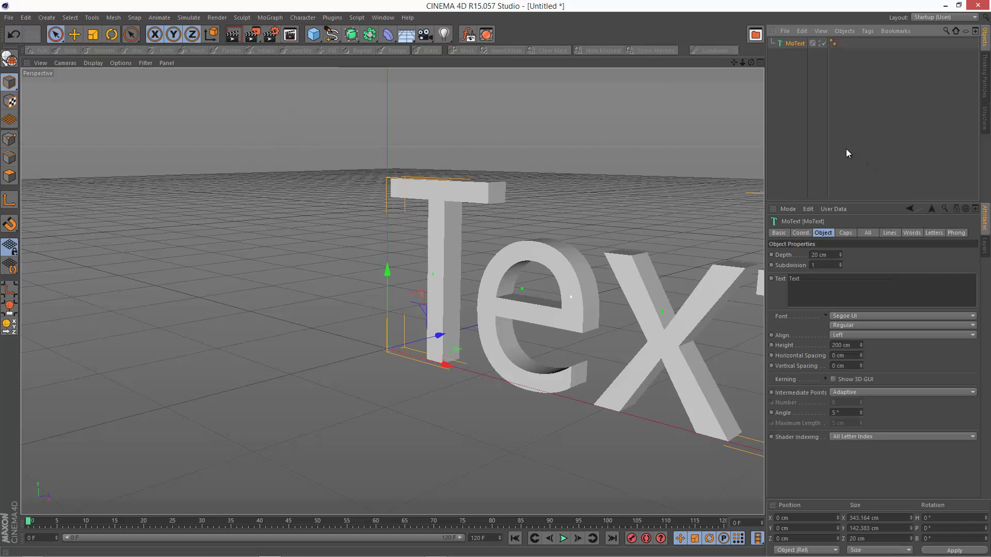
drag(743, 63, 745, 335)
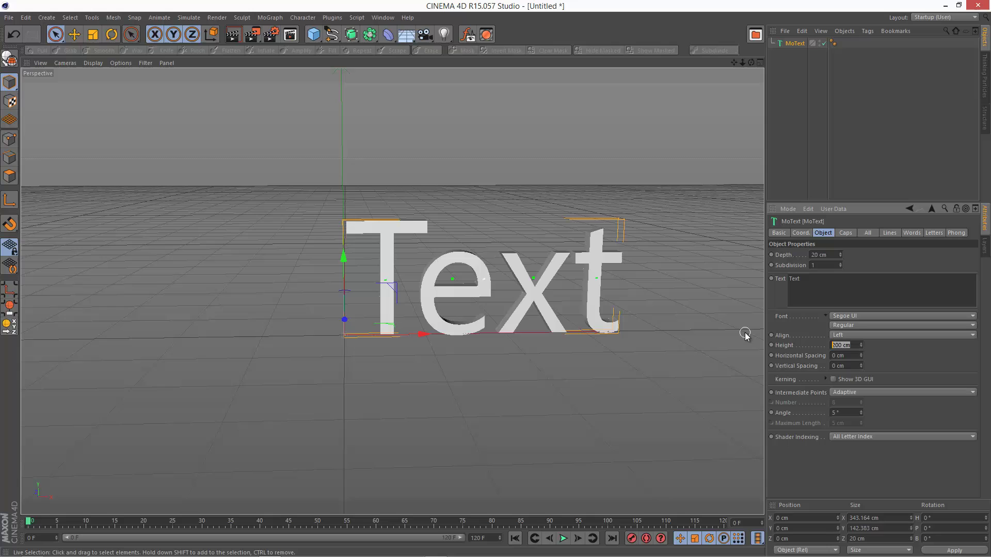
text(100)
key(Return)
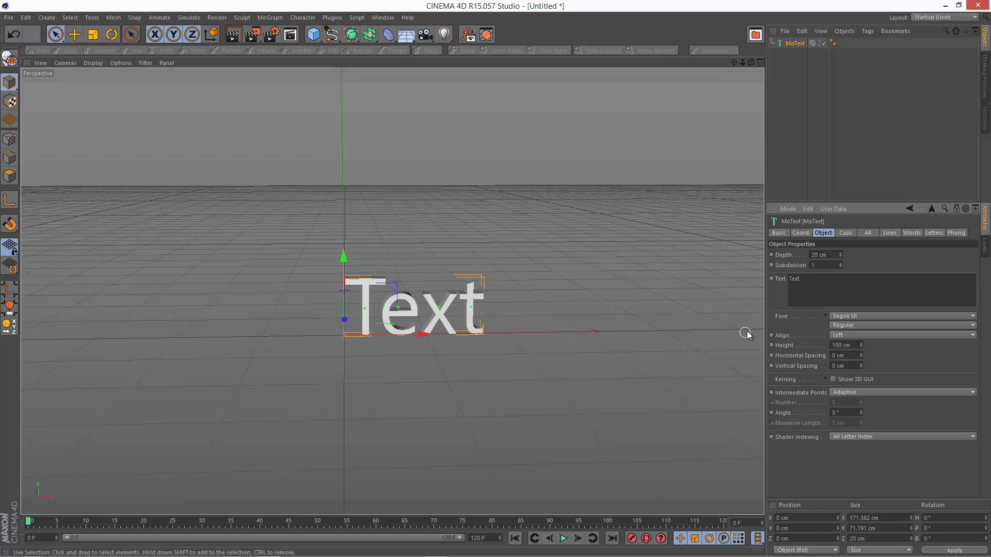
- Change the text to 'QuickVFX' in the Space Age font and frame it in view
double_click(851, 294)
text(QuickVFX)
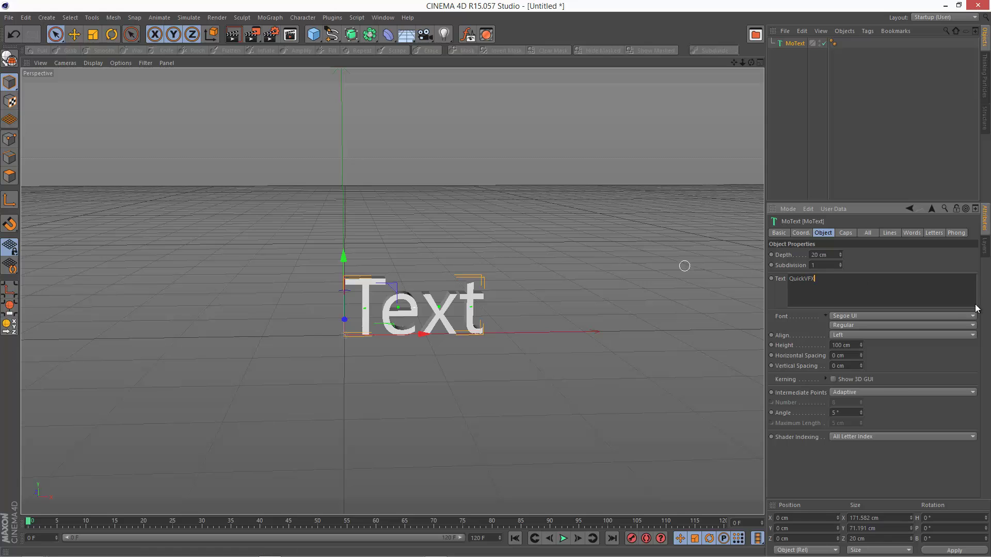
click(867, 315)
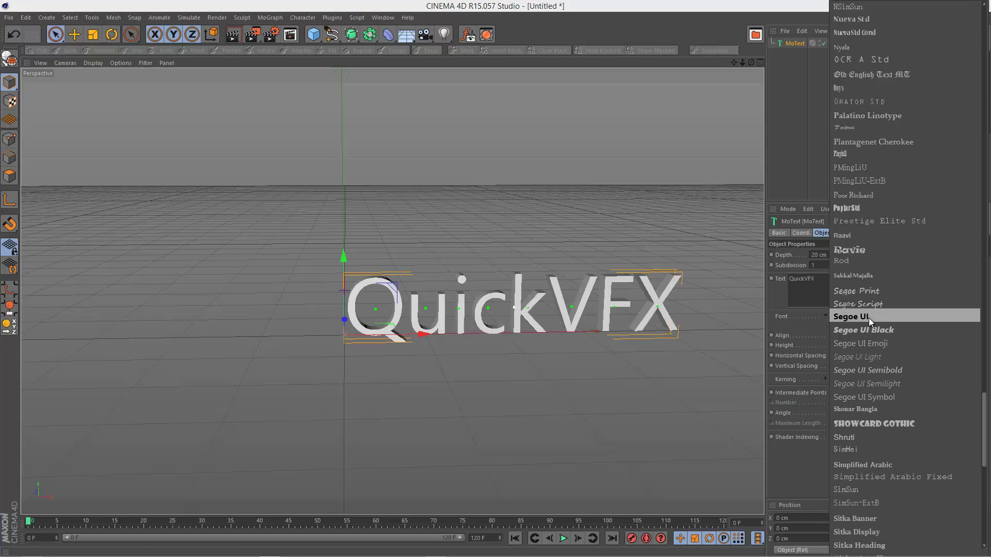
scroll(881, 370, down, 8)
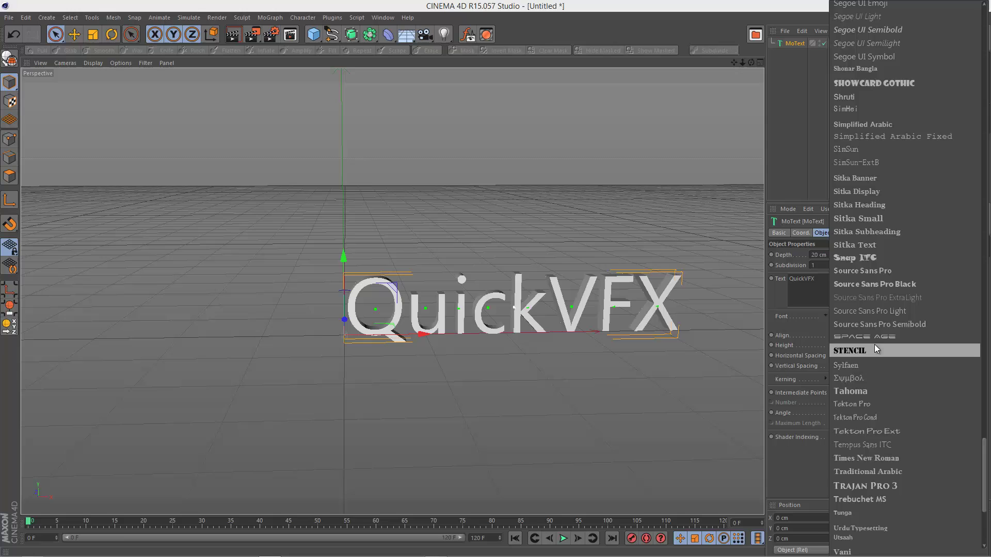
click(876, 337)
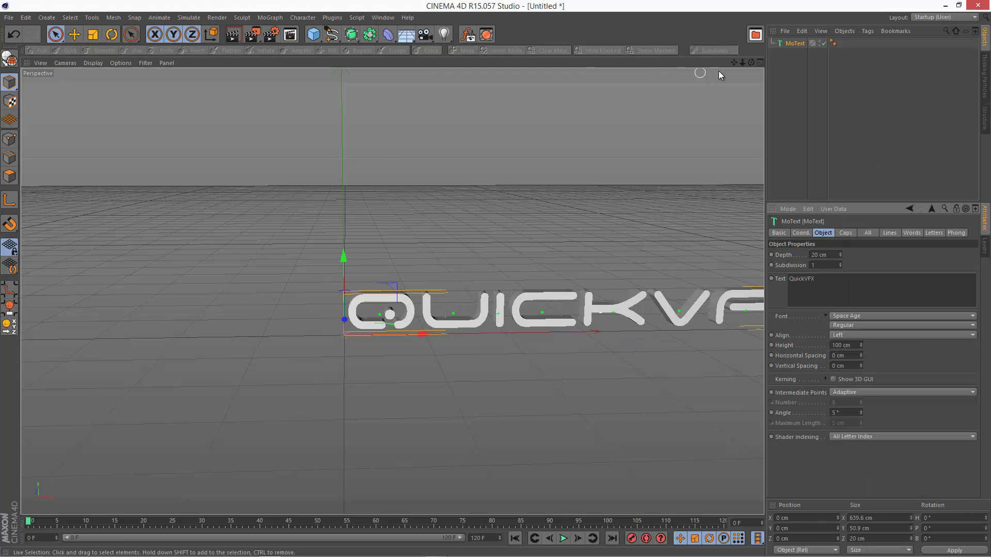
alt+middle_drag(496, 280, 294, 280)
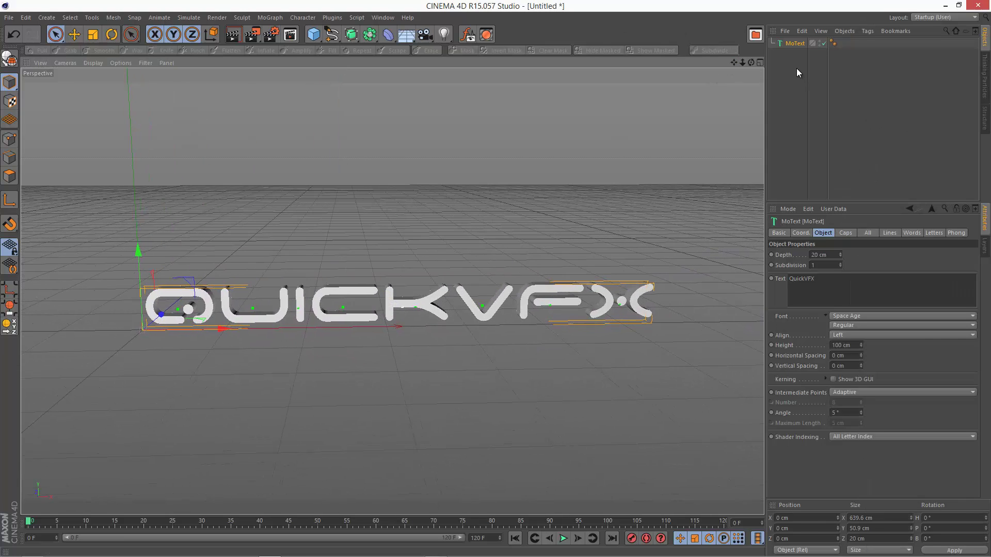
- Create a PolyFX object, parent it under the MoText, and show its Effectors list
click(272, 19)
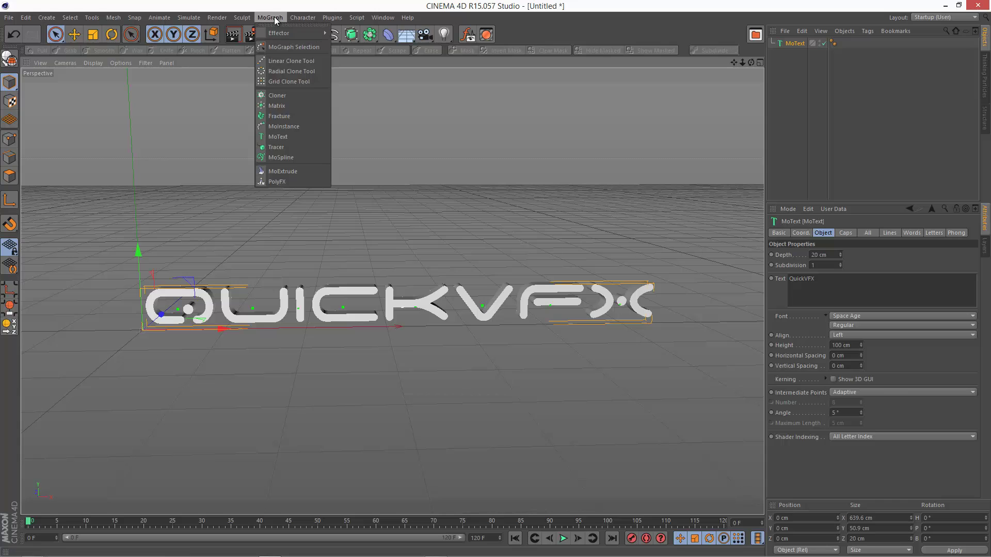
click(302, 182)
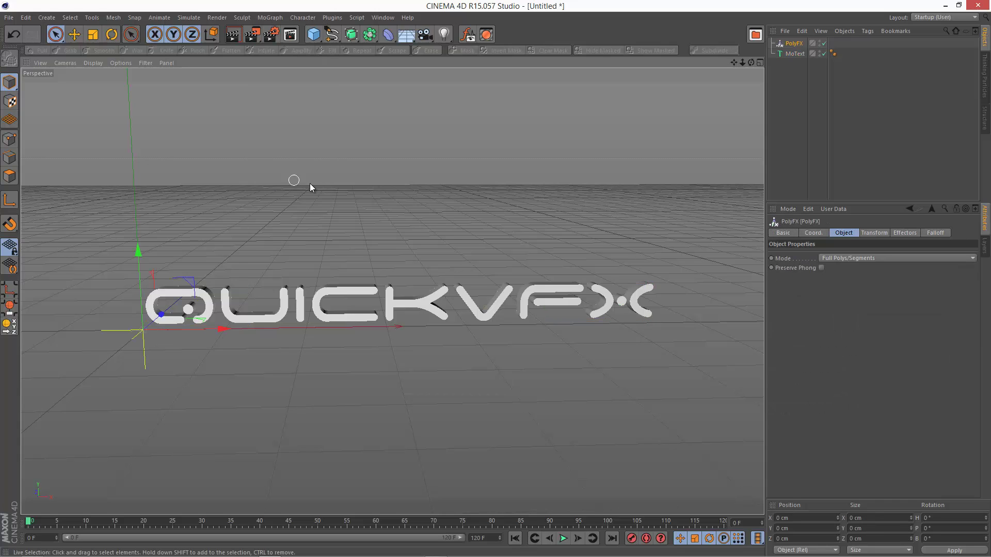
drag(792, 43, 800, 56)
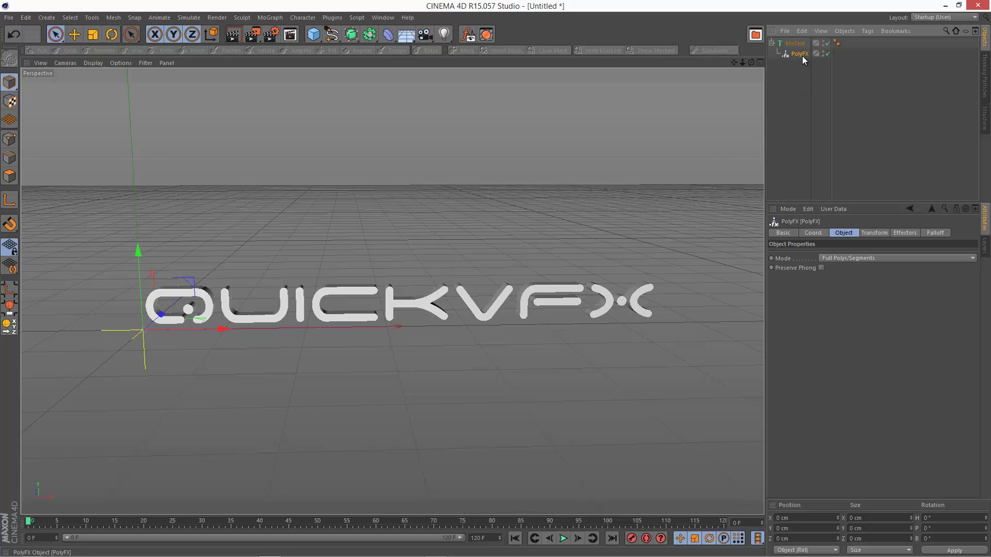
click(907, 232)
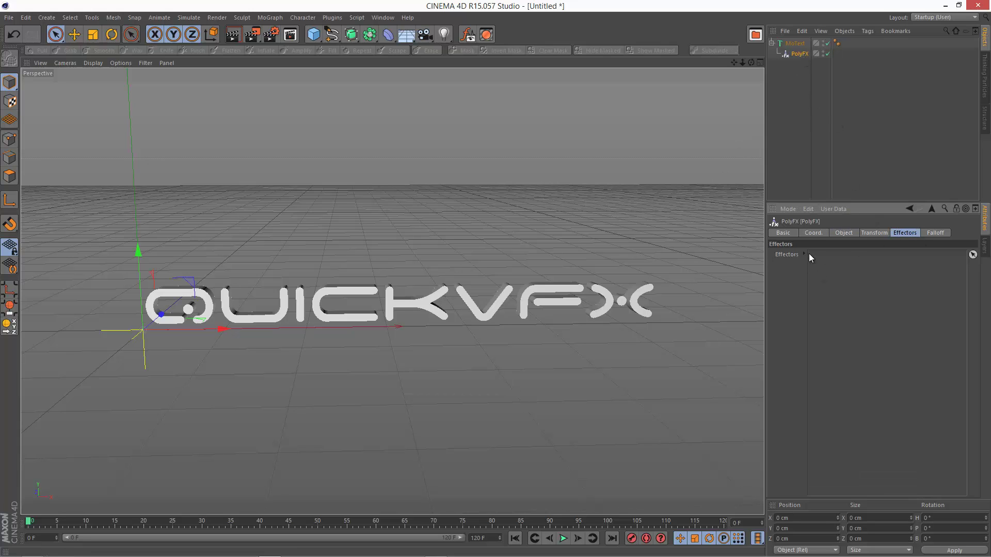
- Add a Random effector from MoGraph > Effector and confirm it appears in the PolyFX effectors list
click(304, 18)
mouse_move(277, 18)
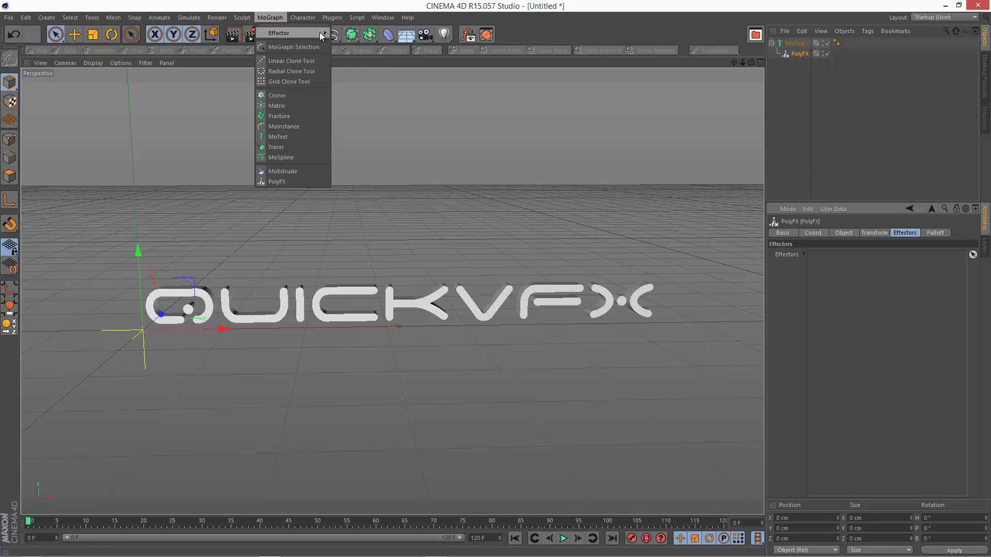
mouse_move(320, 32)
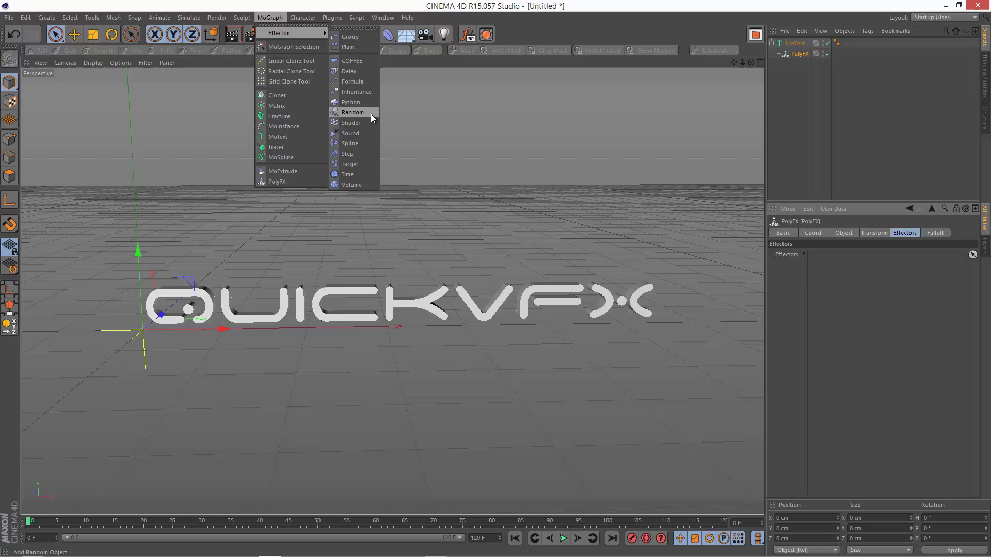
click(353, 113)
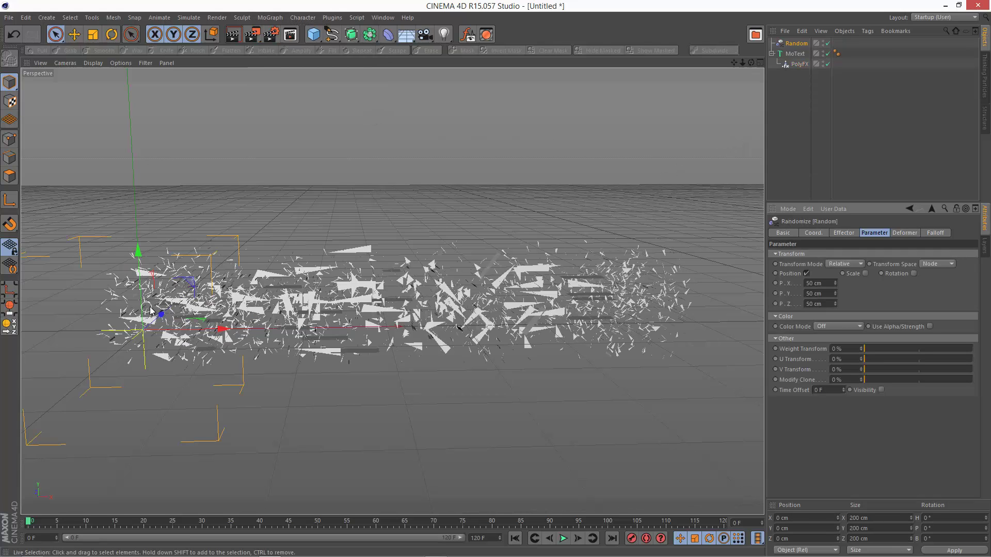
click(797, 64)
click(915, 233)
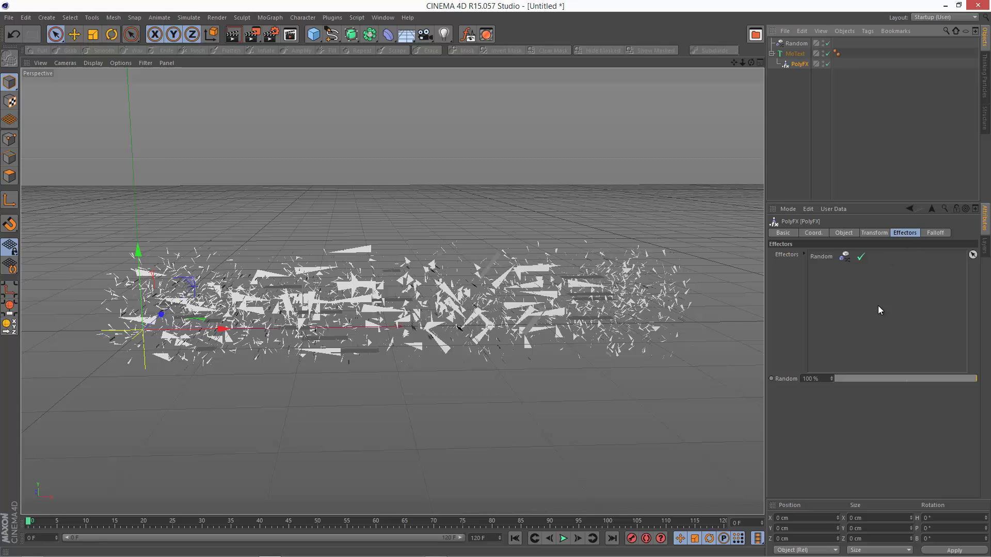
- Set the Random effector's position offsets to P.X 20 cm, P.Y 22 cm, P.Z 22 cm
click(805, 43)
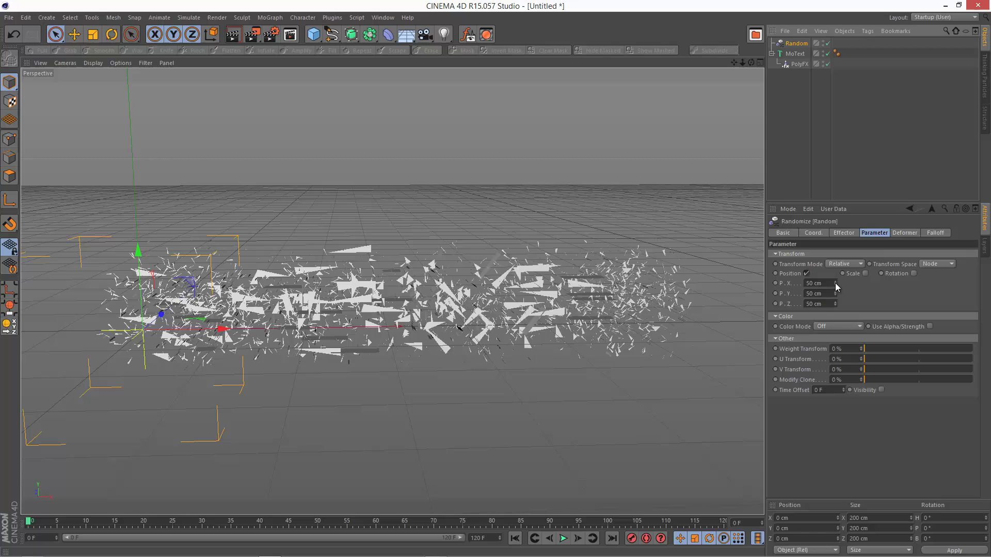
drag(836, 283, 836, 282)
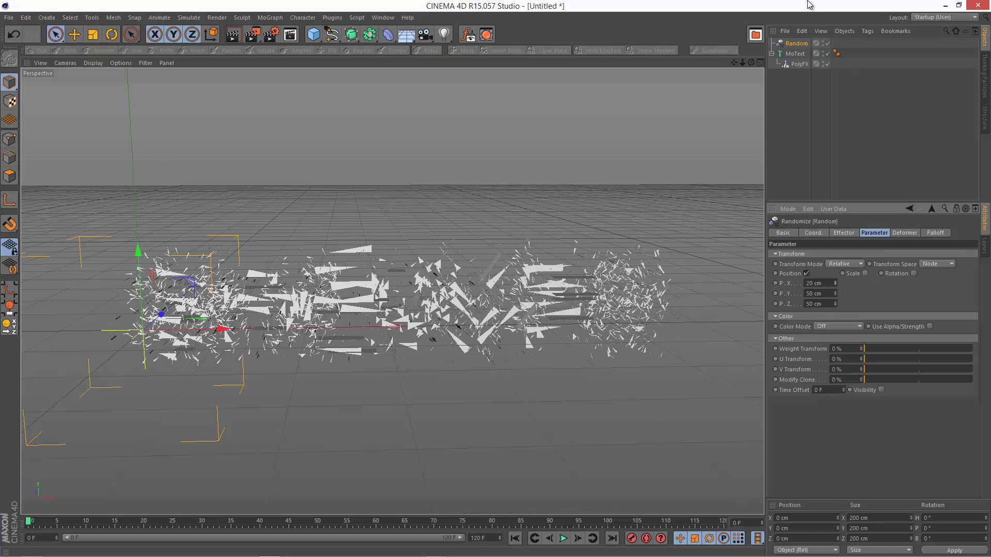
click(831, 293)
key(BackSpace)
key(BackSpace)
key(BackSpace)
key(BackSpace)
key(BackSpace)
text(22)
key(Tab)
text(22)
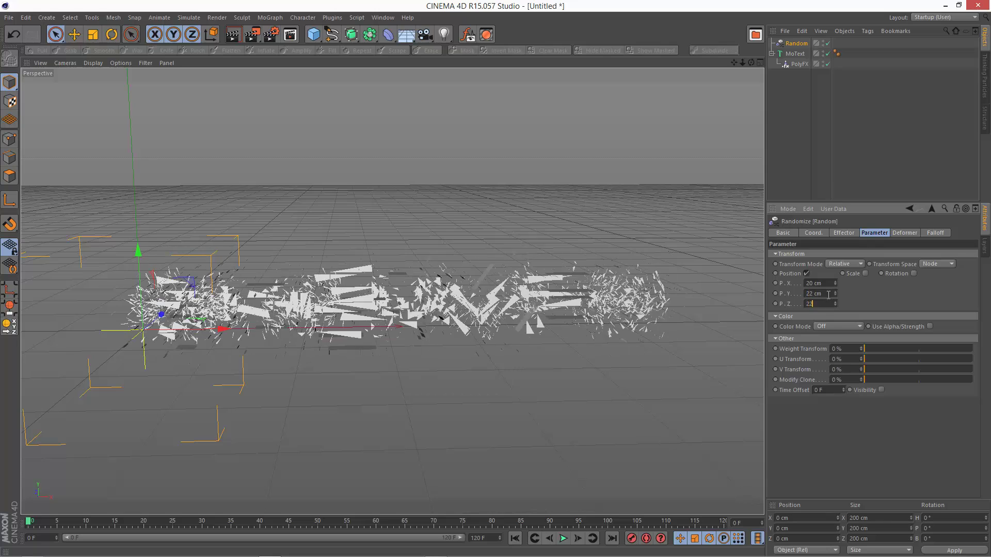
key(Return)
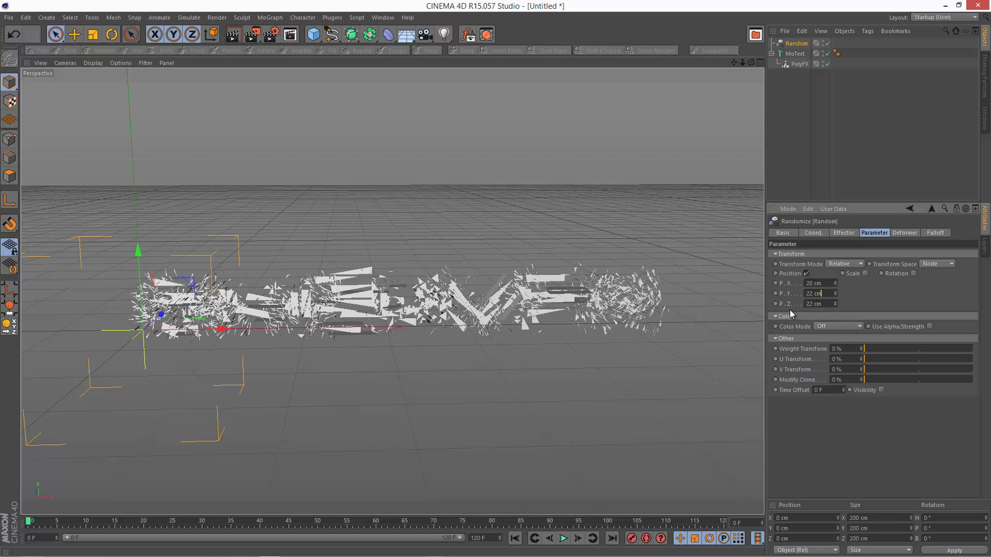
- Disable the Random effector, select the MoText, and switch the viewport to Lines display
click(828, 44)
click(795, 54)
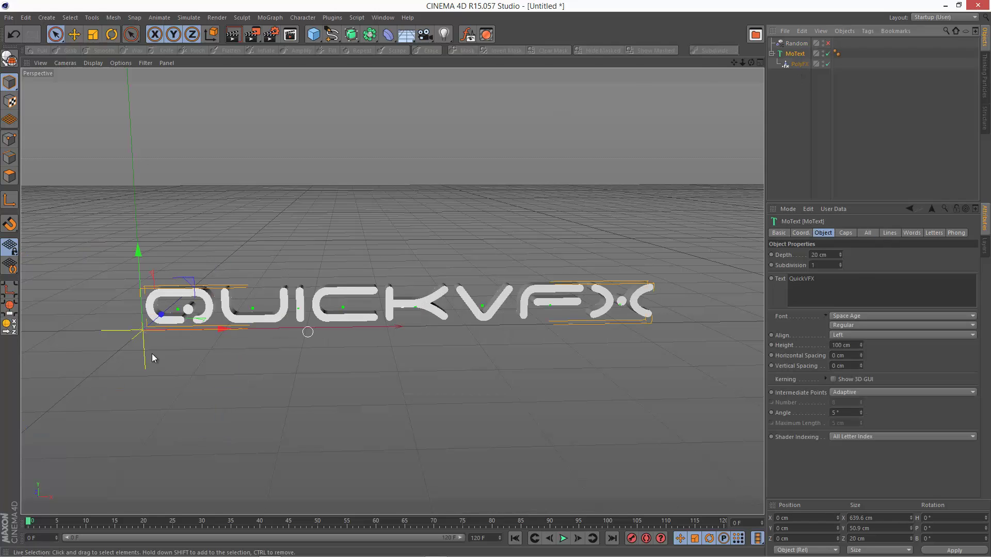
click(88, 63)
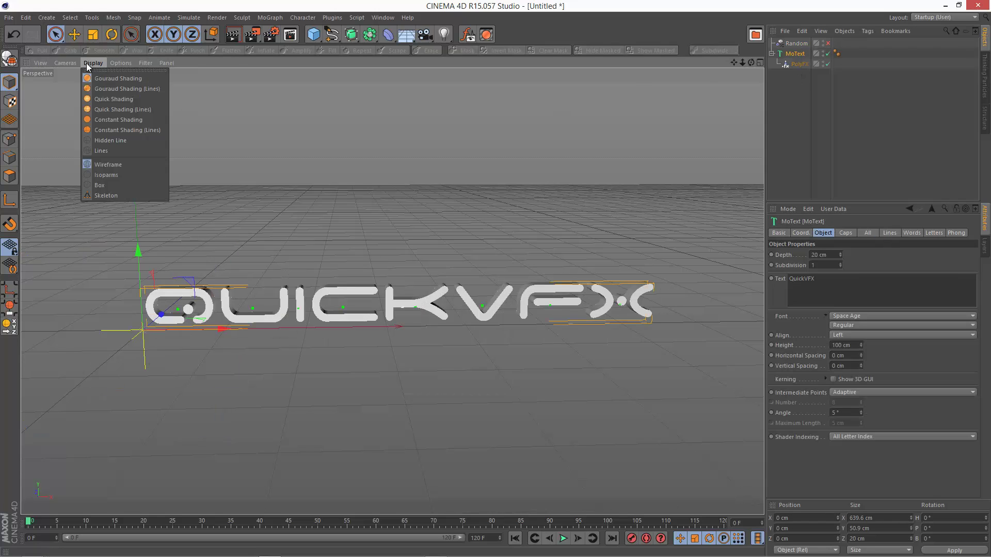
click(119, 150)
mouse_move(752, 62)
mouse_down()
mouse_move(497, 280)
mouse_move(388, 298)
mouse_up()
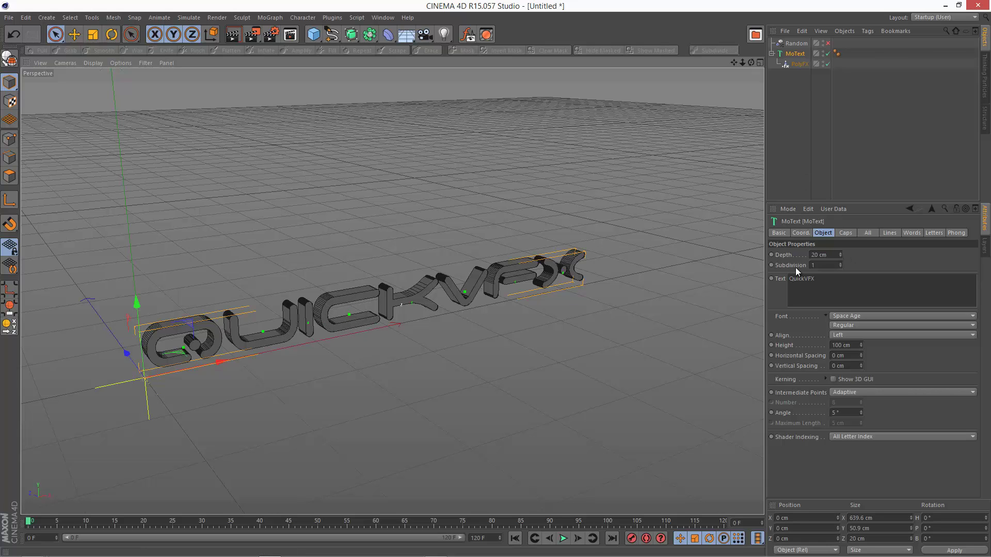
- Set the MoText Subdivision to 4 with Subdivided intermediate points
double_click(839, 265)
text(3)
key(Return)
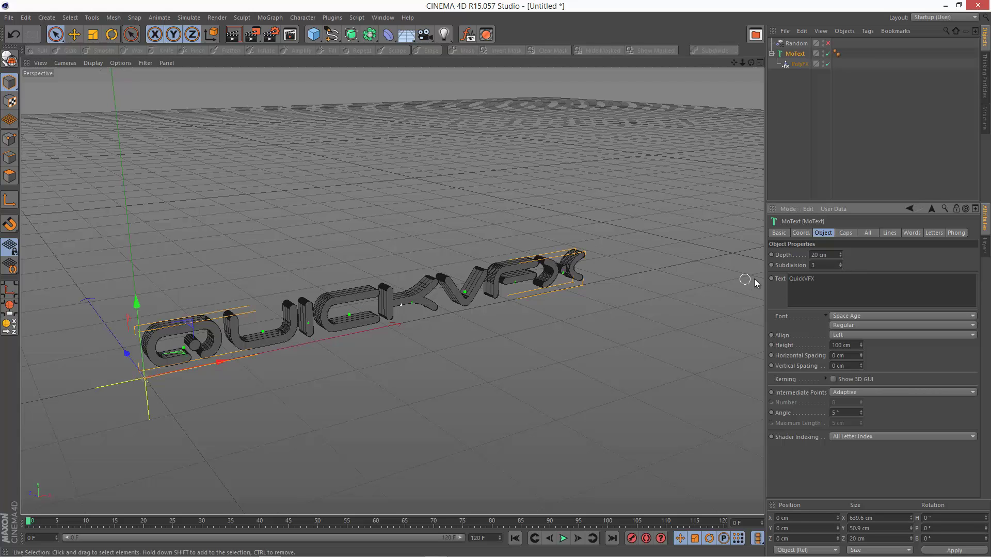
click(840, 263)
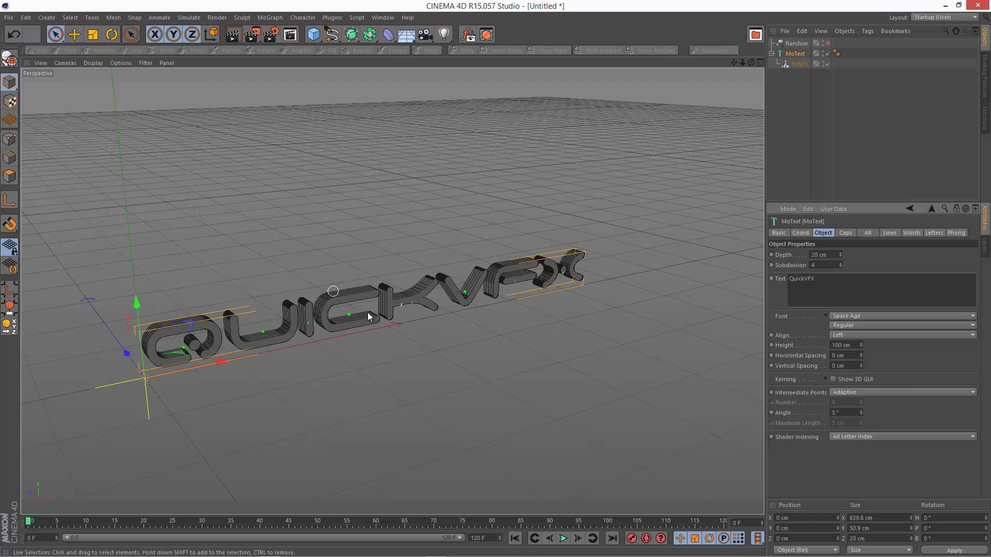
click(862, 392)
click(863, 442)
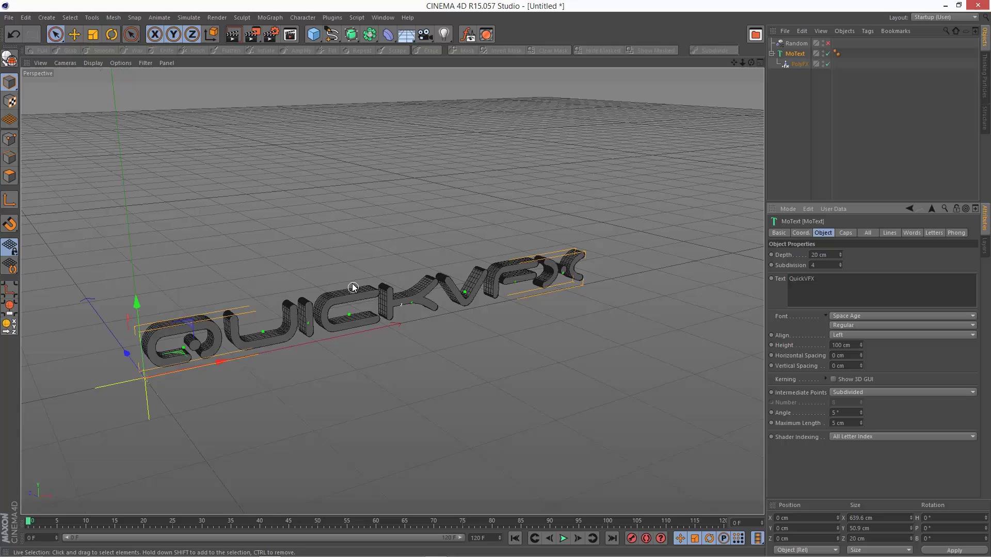
- Give start and end caps Fillet Caps with 1 cm radius and 2 steps
click(845, 233)
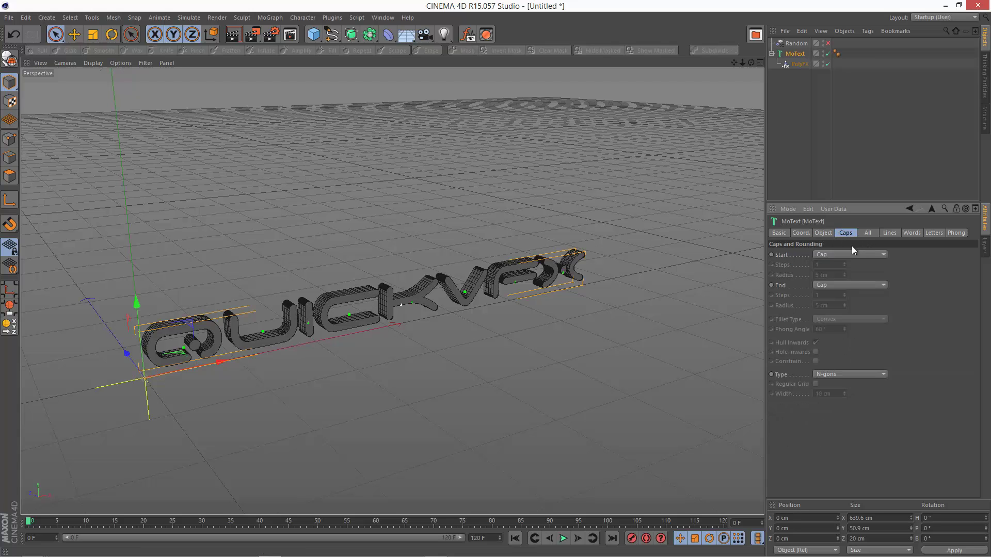
click(840, 253)
click(844, 295)
click(845, 286)
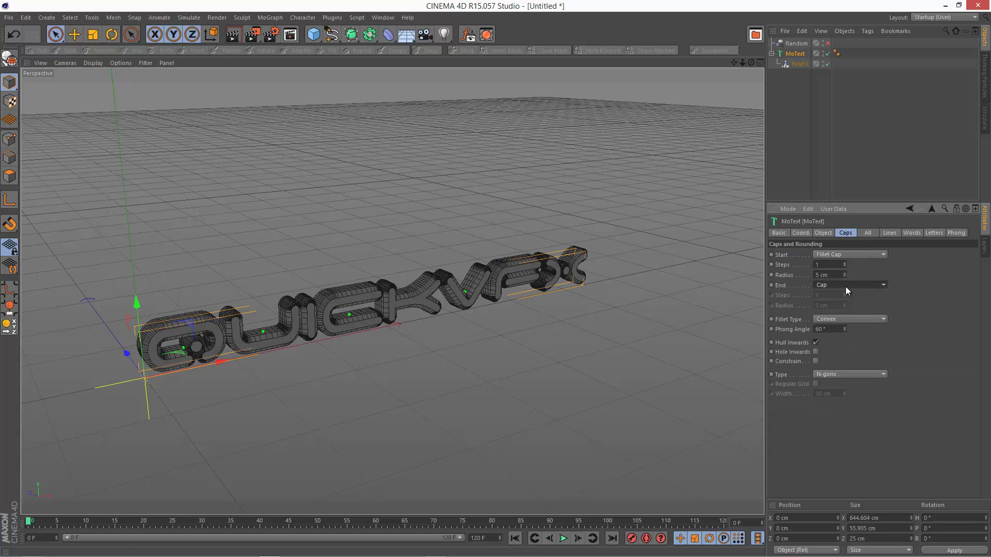
click(847, 325)
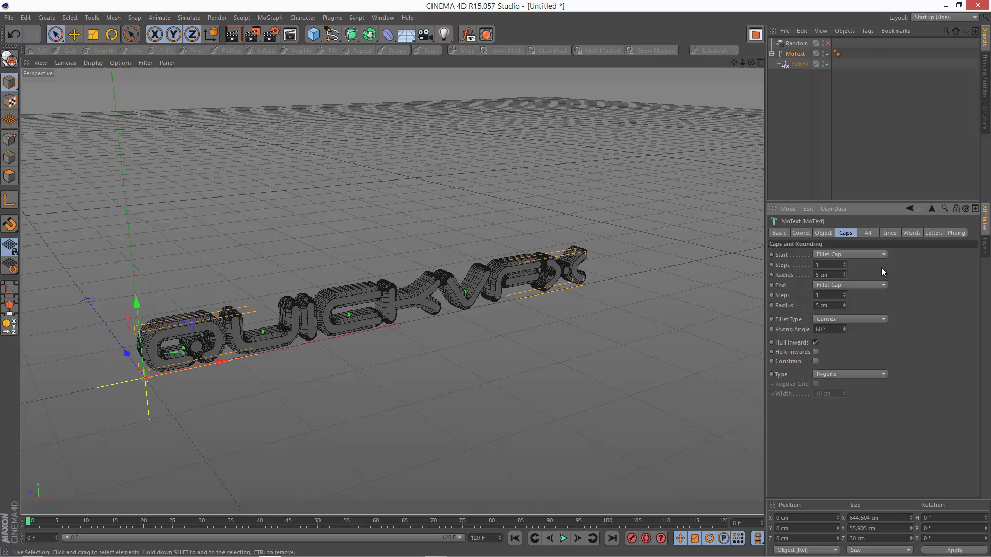
double_click(839, 275)
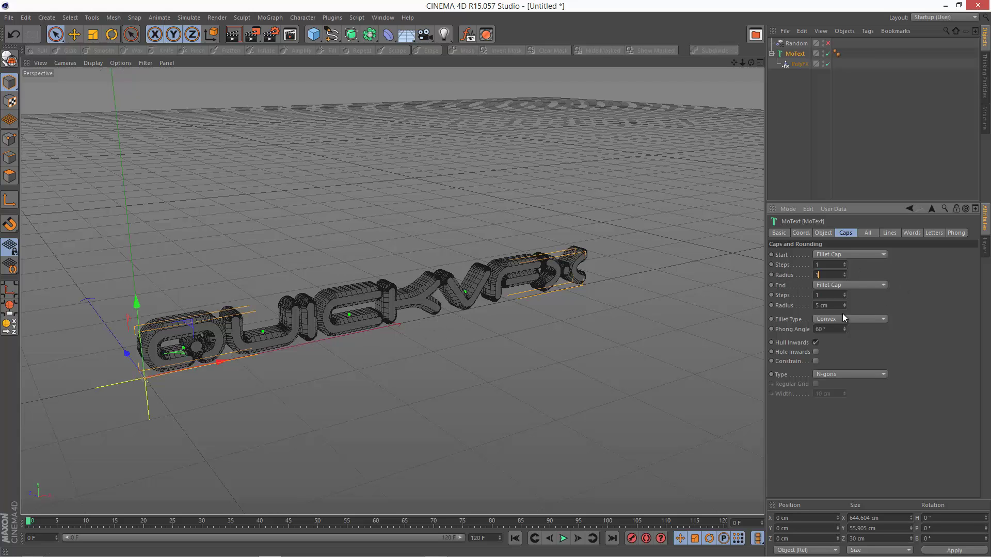
key(Return)
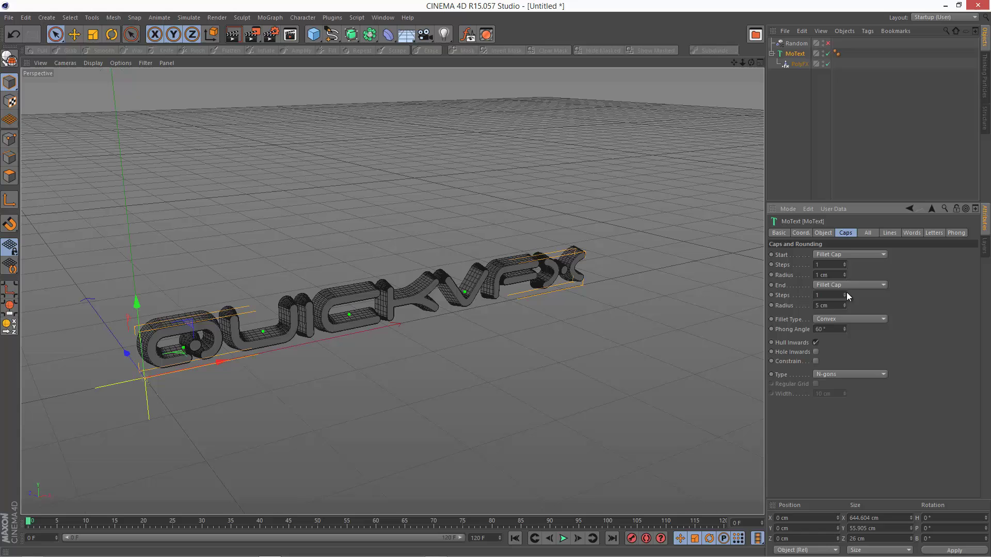
double_click(832, 306)
text(1)
key(Return)
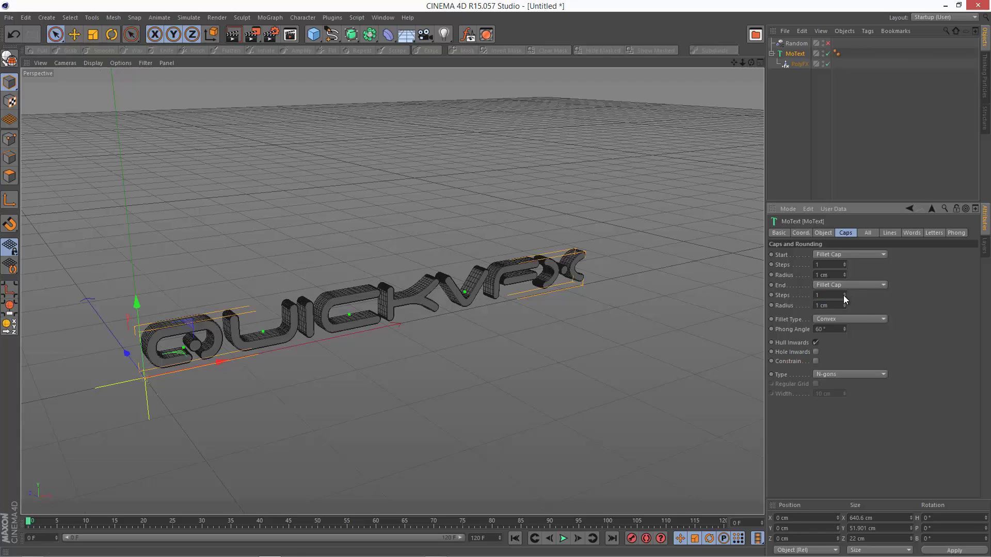
click(845, 262)
- Mesh the caps as Quadrangles on a Regular Grid 4 cm wide
click(837, 375)
click(841, 395)
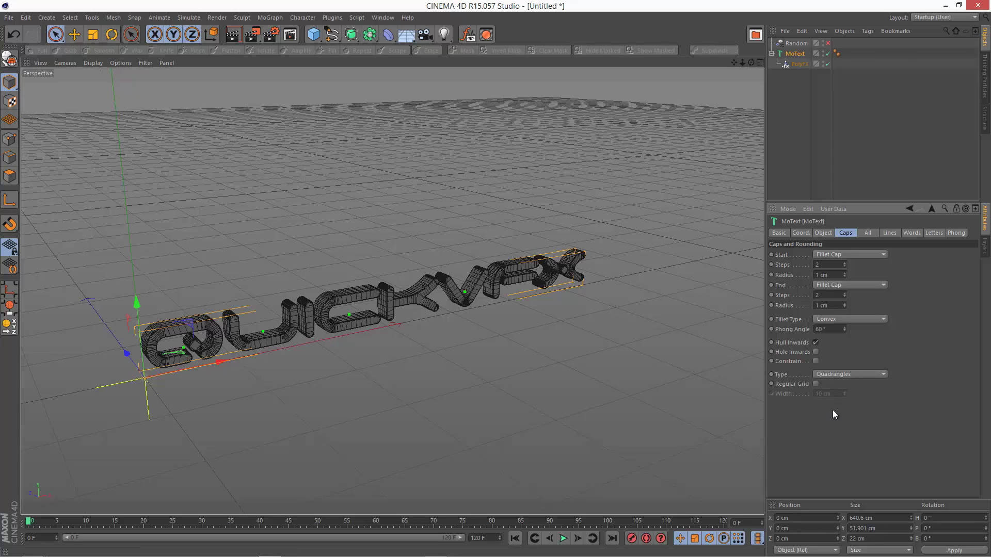
click(815, 384)
drag(844, 394, 844, 392)
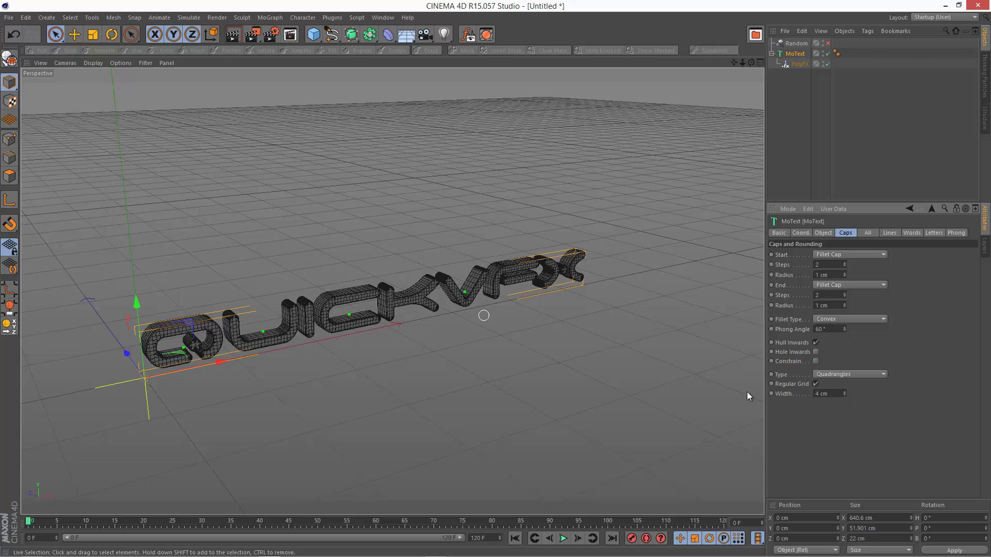
click(844, 392)
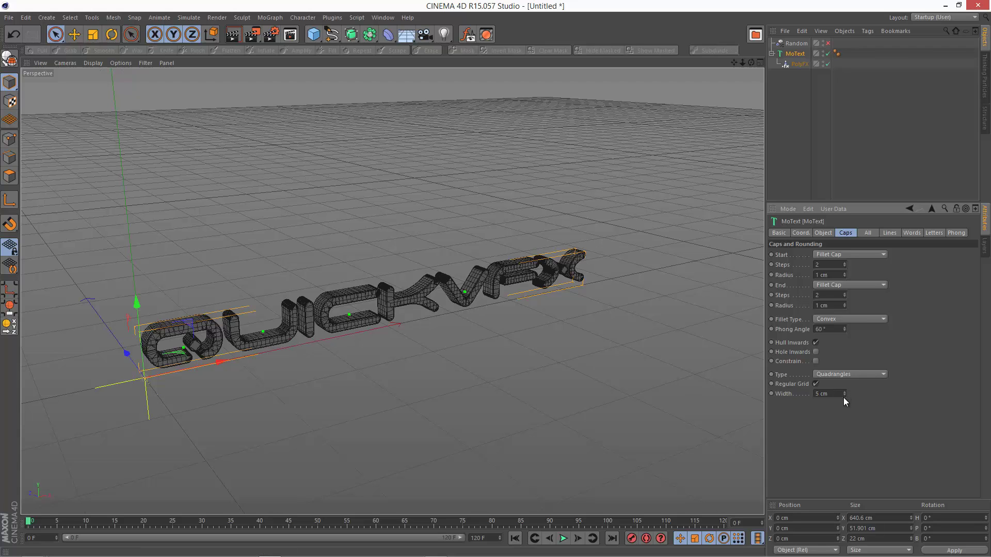
click(844, 395)
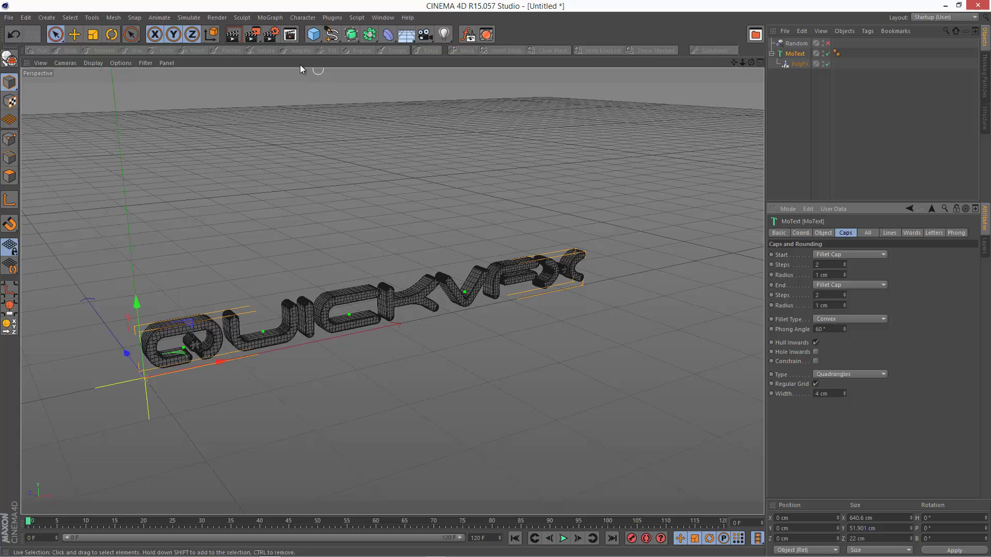
- Render a preview, deselect, re-enable the Random effector, and orbit around the fragment cloud
click(233, 37)
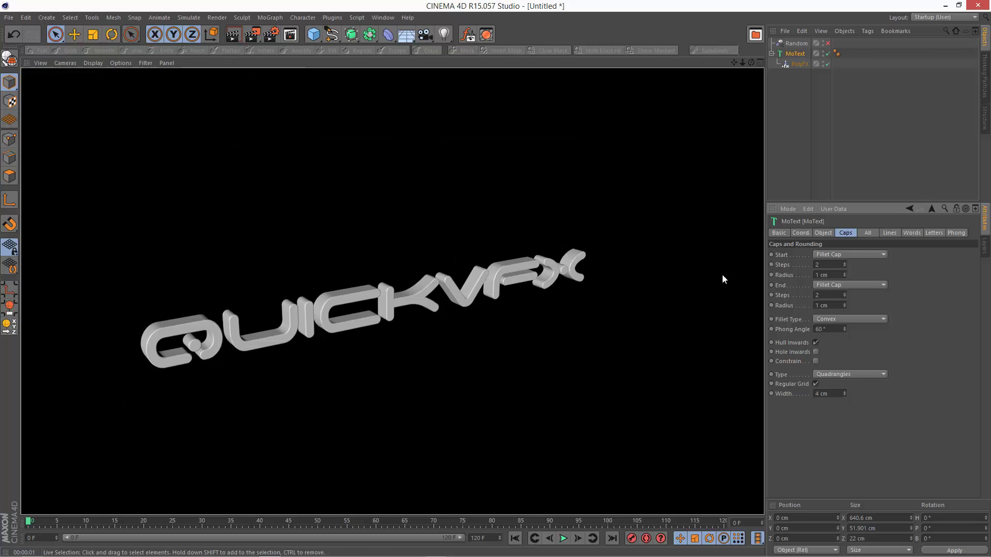
click(781, 89)
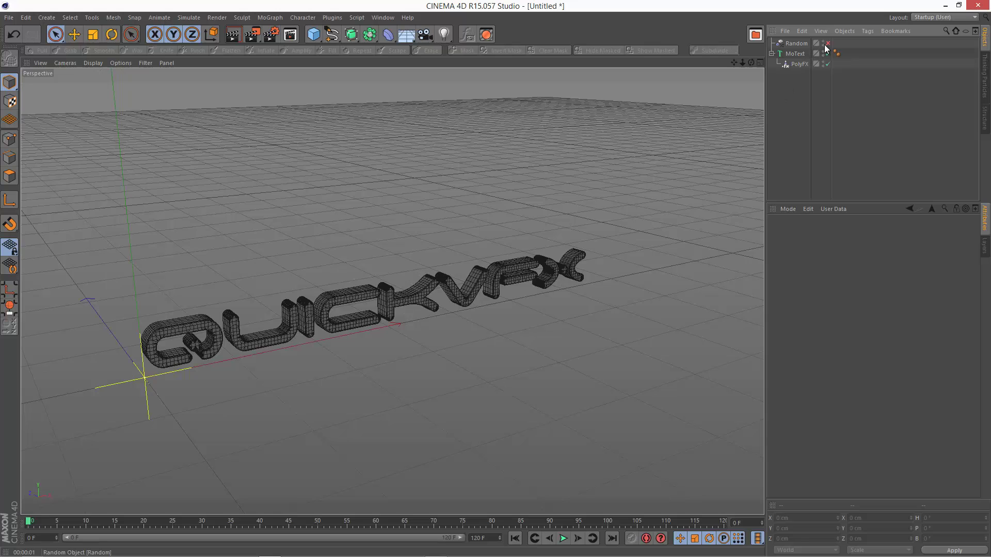
click(828, 44)
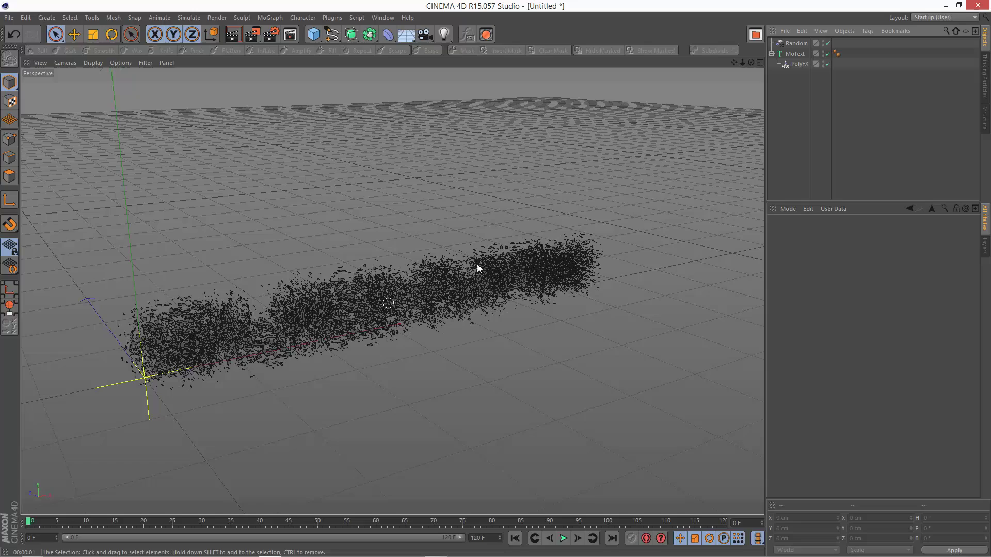
alt+drag(491, 277, 313, 349)
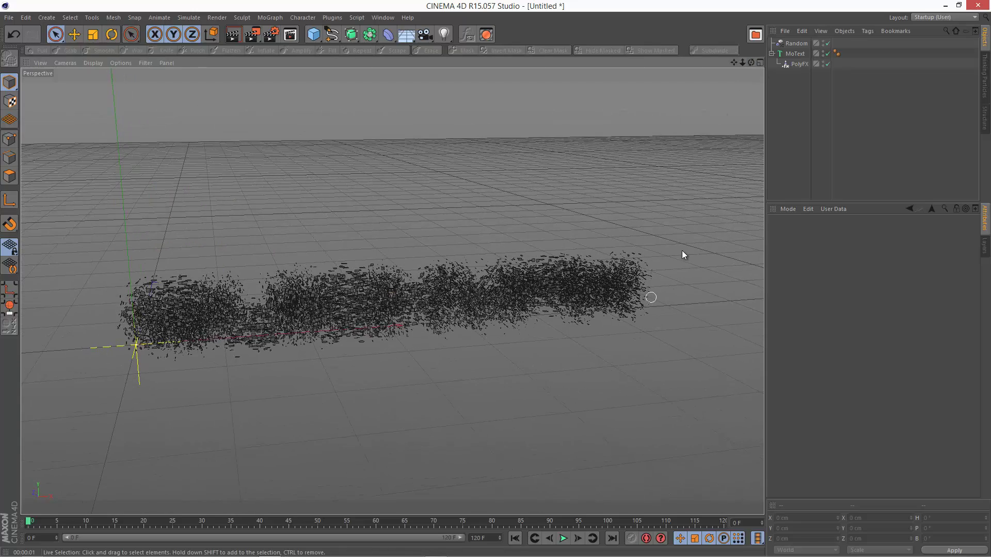
- Set the PolyFX falloff shape to Linear and rotate it to -90° heading along the text
click(798, 64)
click(935, 233)
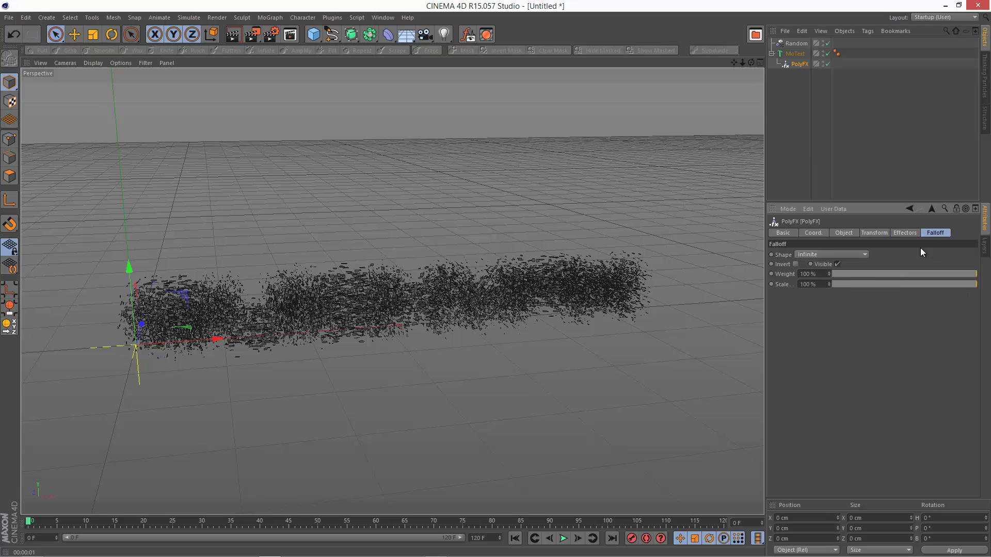
click(832, 254)
click(825, 318)
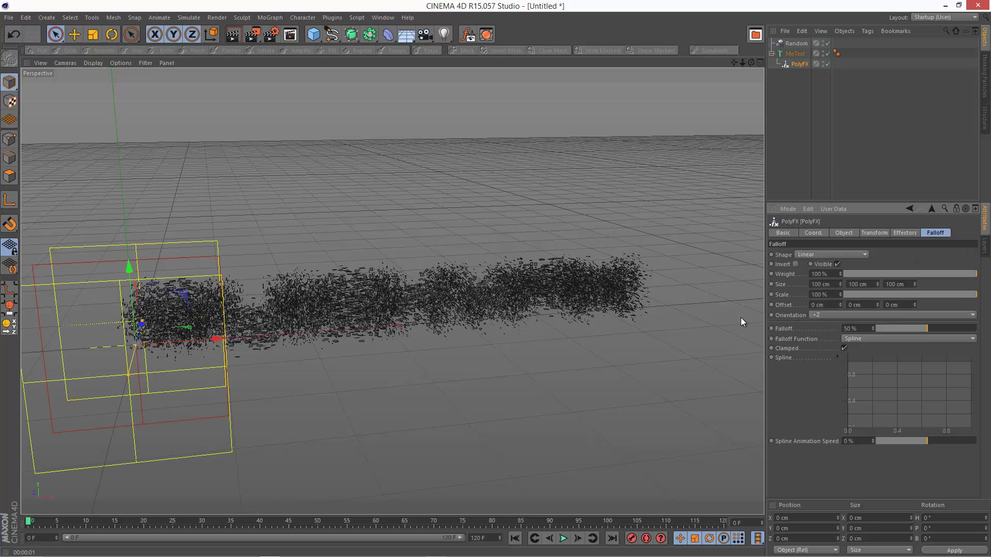
key(r)
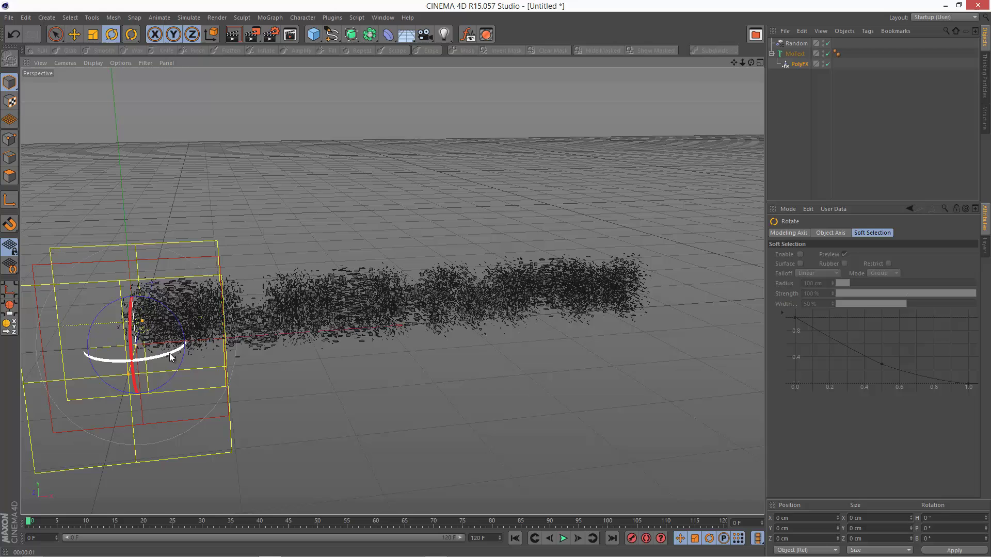
drag(170, 353, 111, 355)
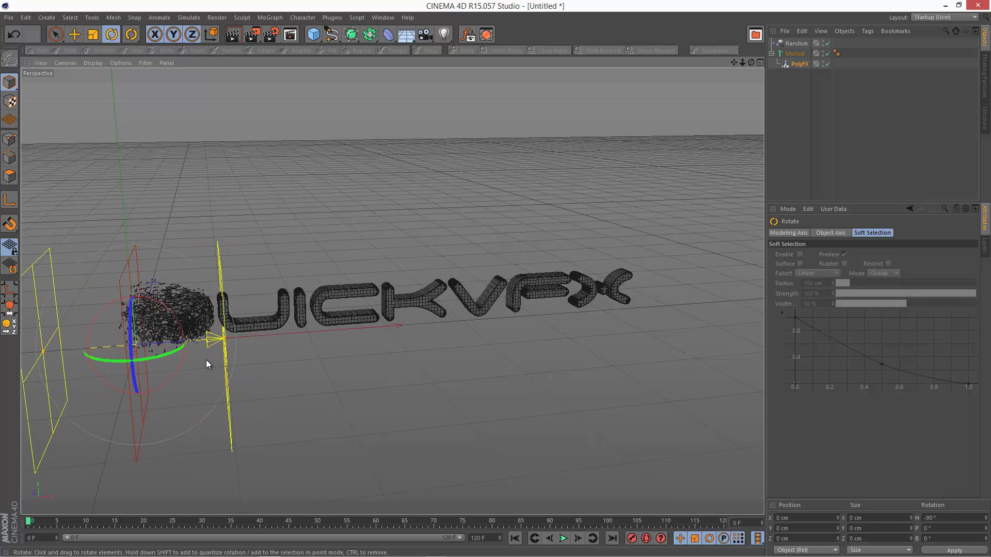
drag(179, 352, 553, 322)
key(e)
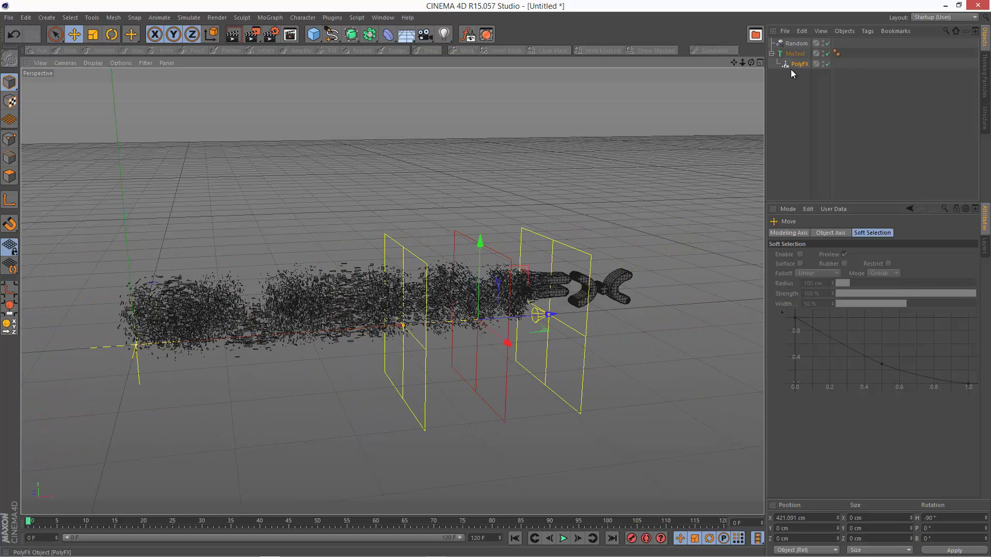
- Invert the falloff, move it past the text's end, and keyframe its X position at frame 10
click(801, 64)
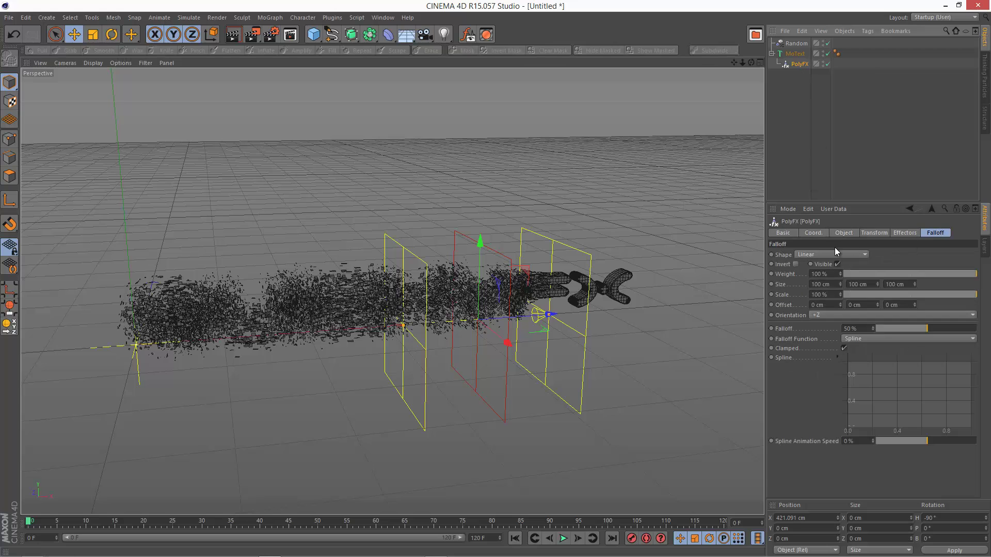
click(796, 264)
drag(549, 314, 760, 296)
click(813, 233)
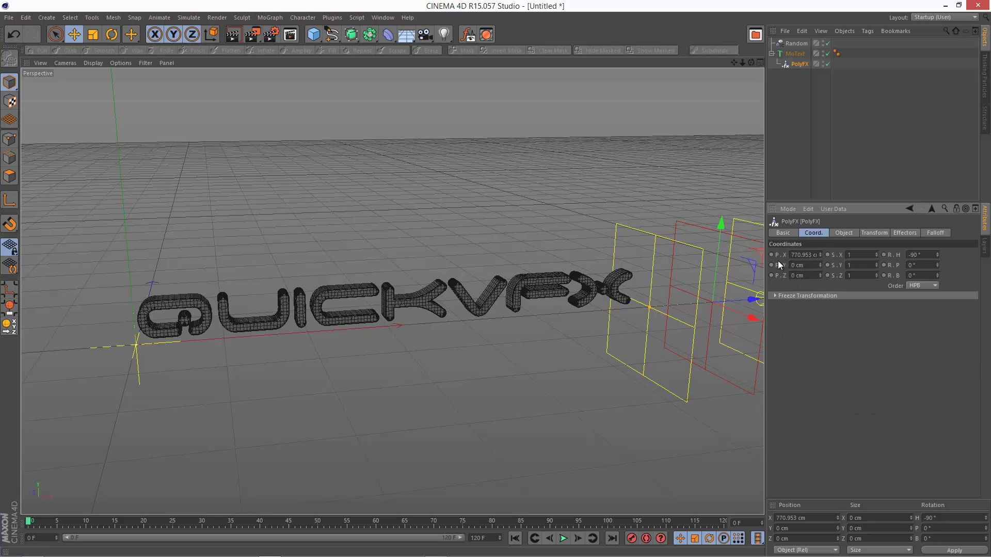
click(86, 521)
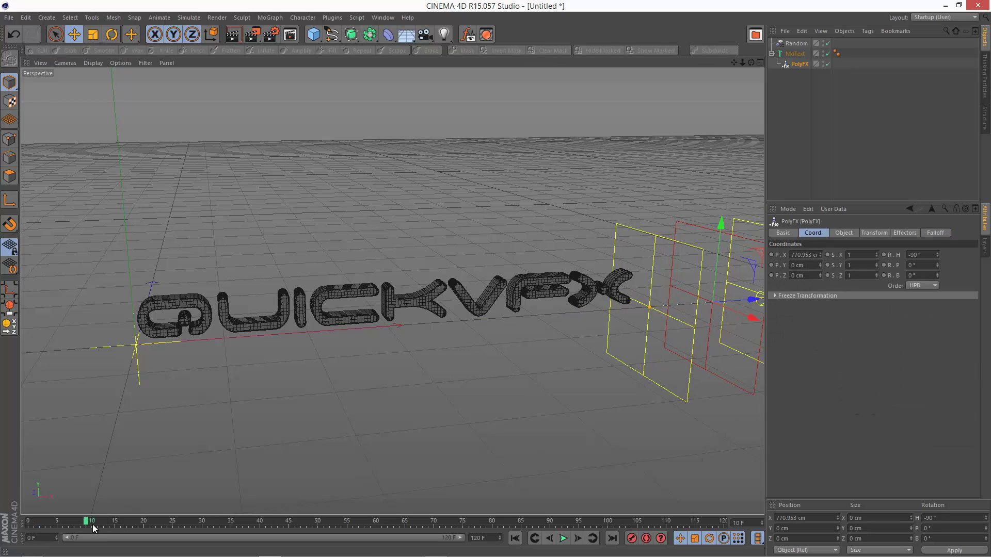
ctrl+click(771, 254)
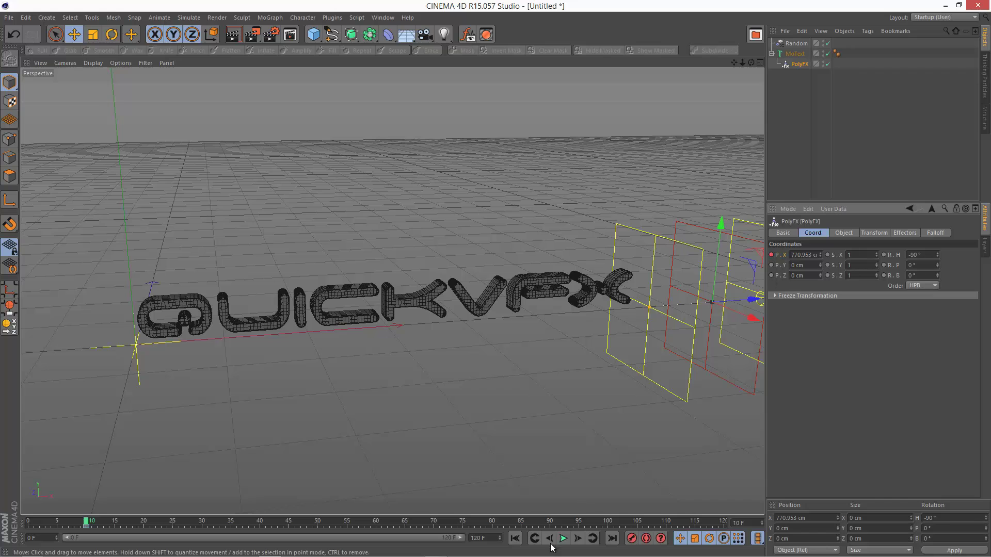
- At frame 80, move the falloff left of the text and keyframe its X position
click(492, 522)
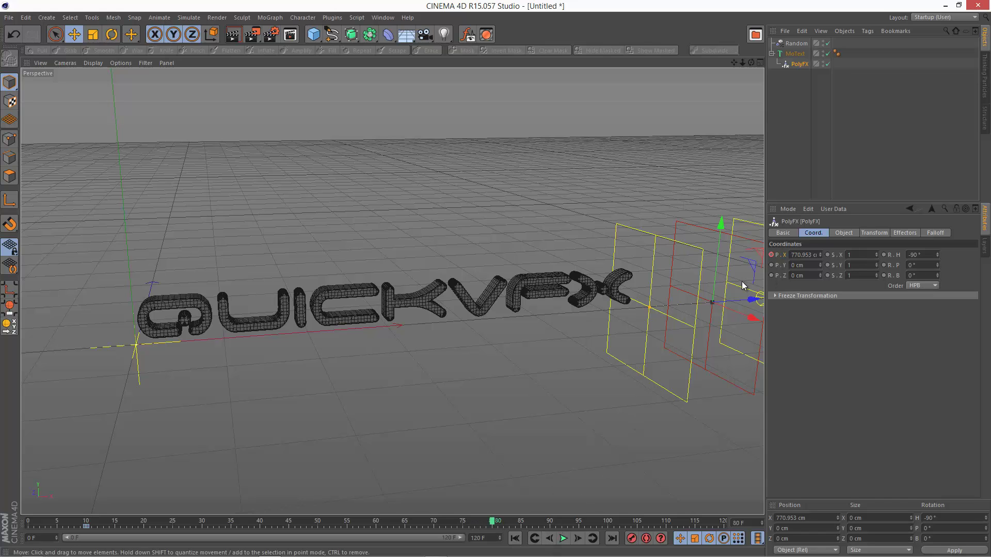
drag(744, 302, 31, 304)
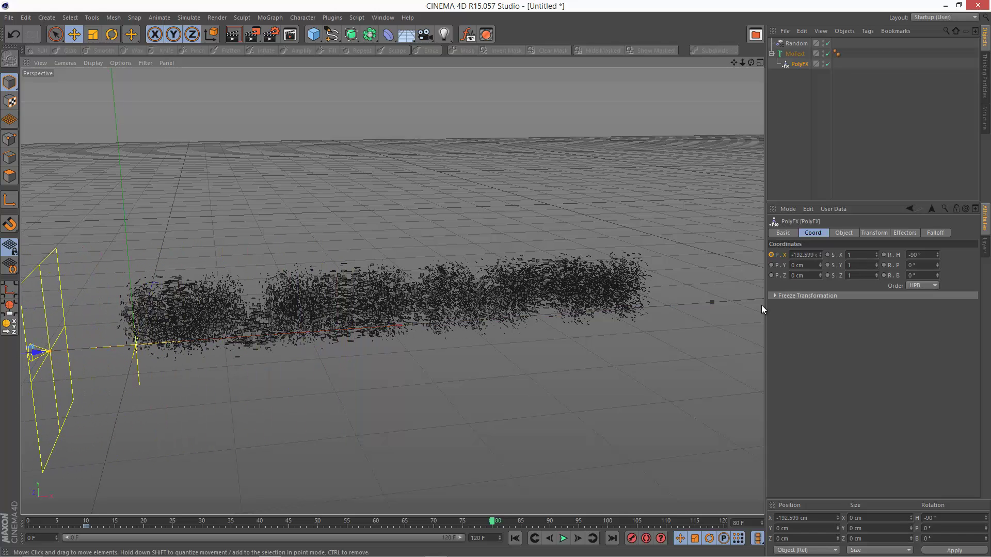
click(771, 254)
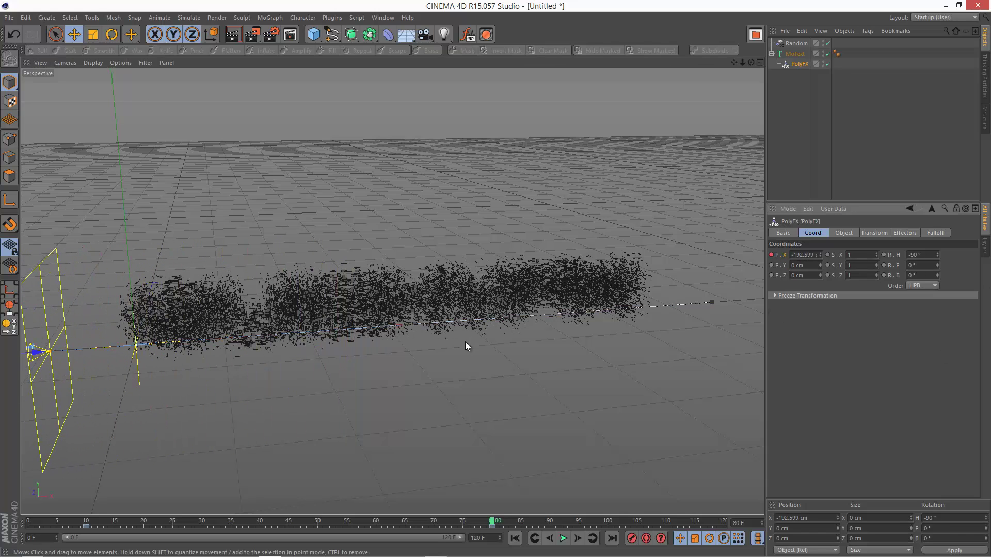
drag(76, 522, 318, 515)
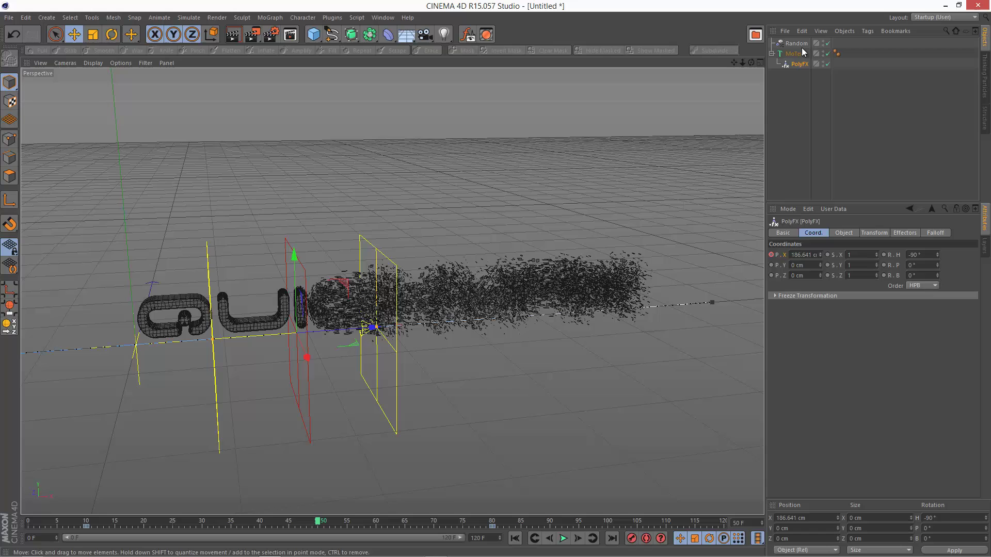
- Set the falloff to 70 %, then play the animation from the start to frame 75
click(932, 234)
click(869, 329)
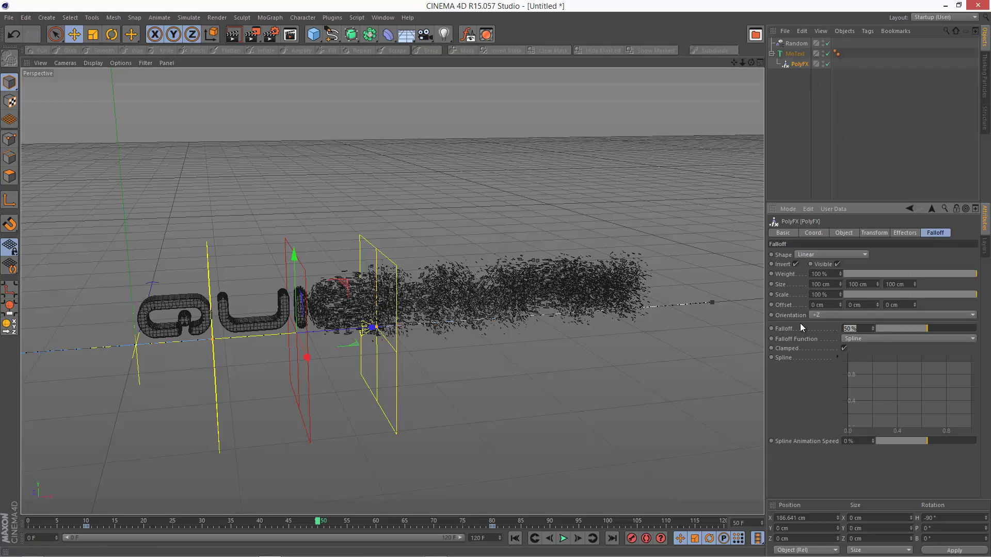
text(70)
key(Return)
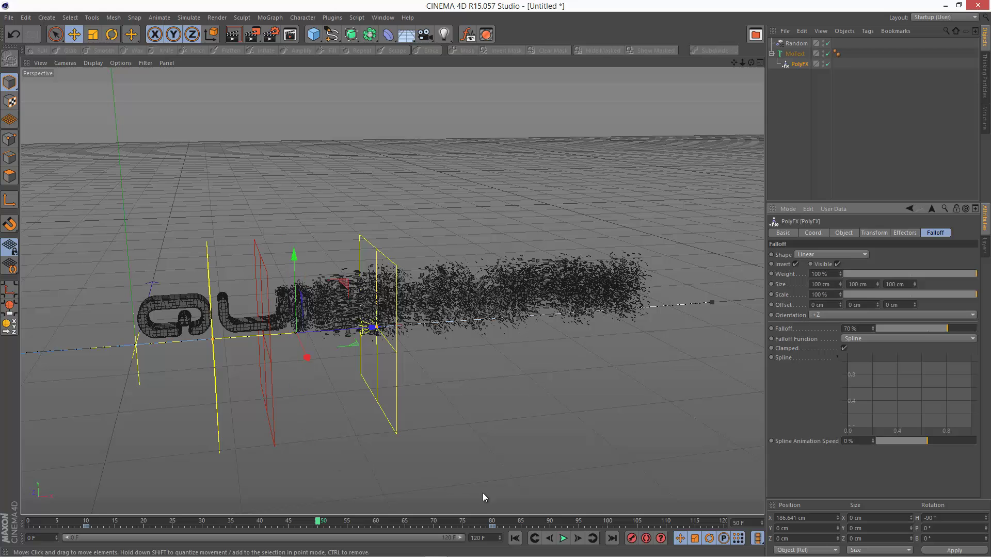
click(515, 538)
click(563, 539)
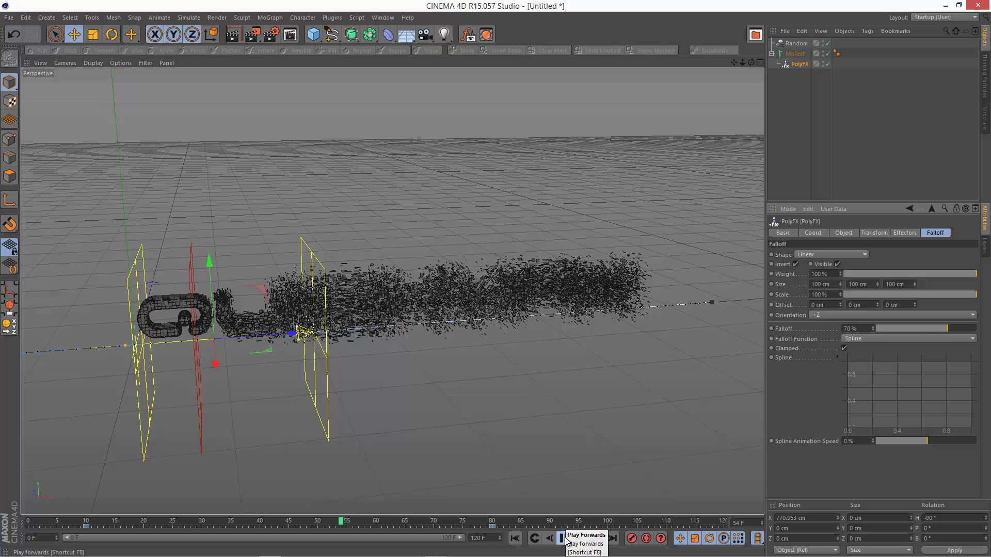
click(566, 539)
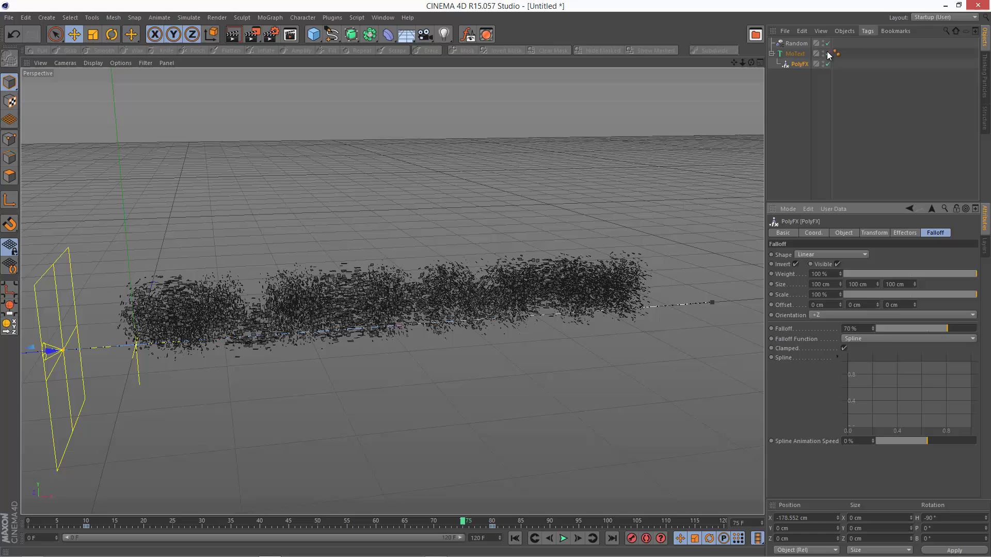
- Add a Time effector and set its R.H, R.P and R.B rotations to 5°
click(270, 17)
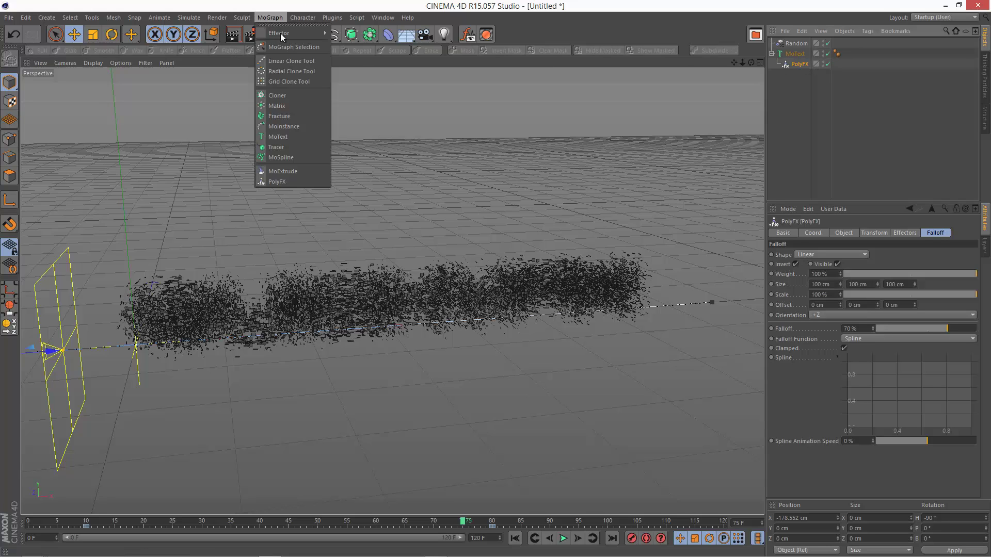
mouse_move(290, 32)
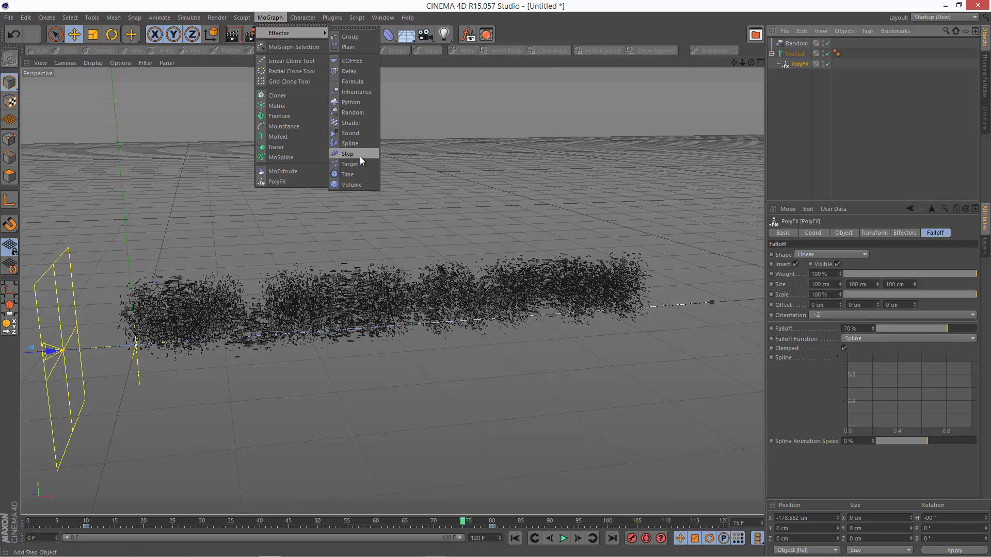
click(355, 175)
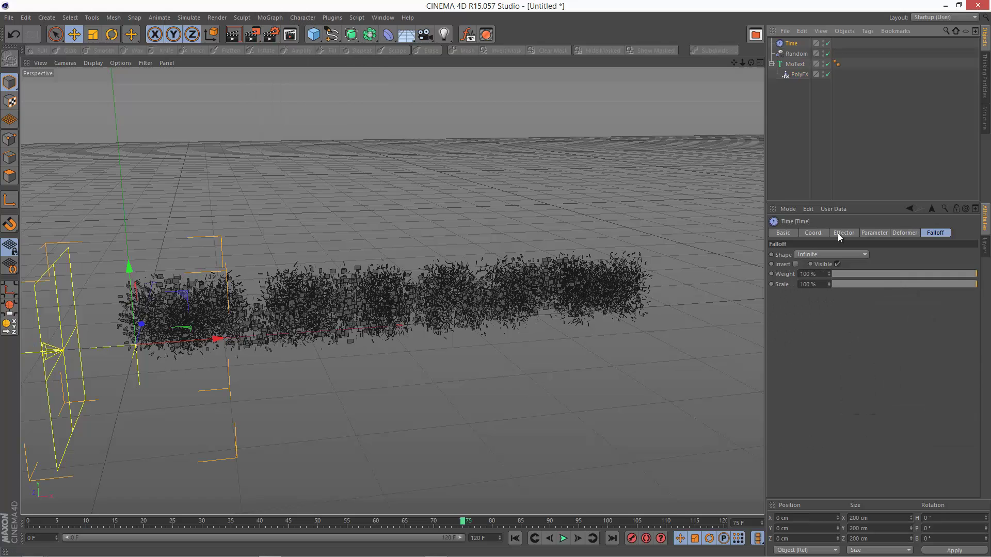
click(863, 232)
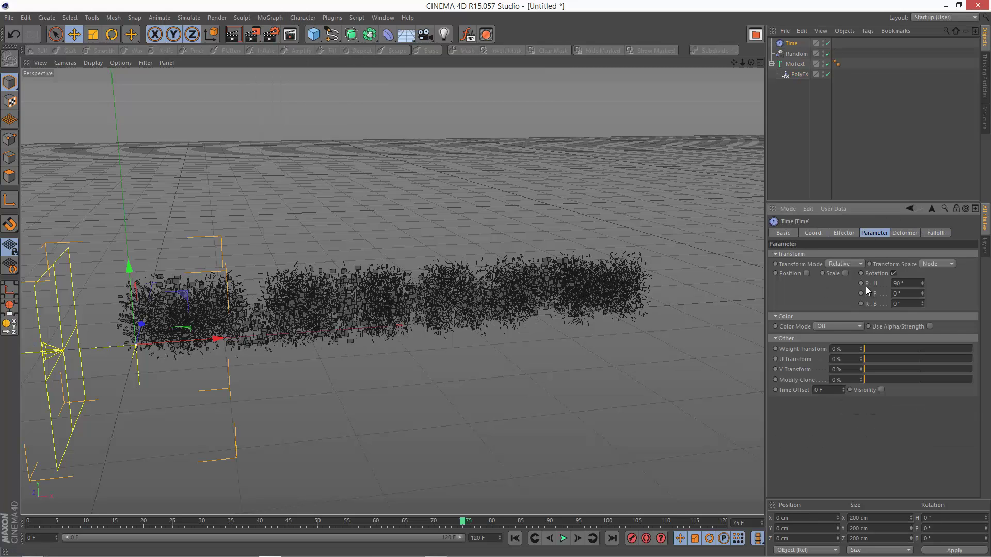
click(899, 283)
text(30)
key(Tab)
text(5)
key(Tab)
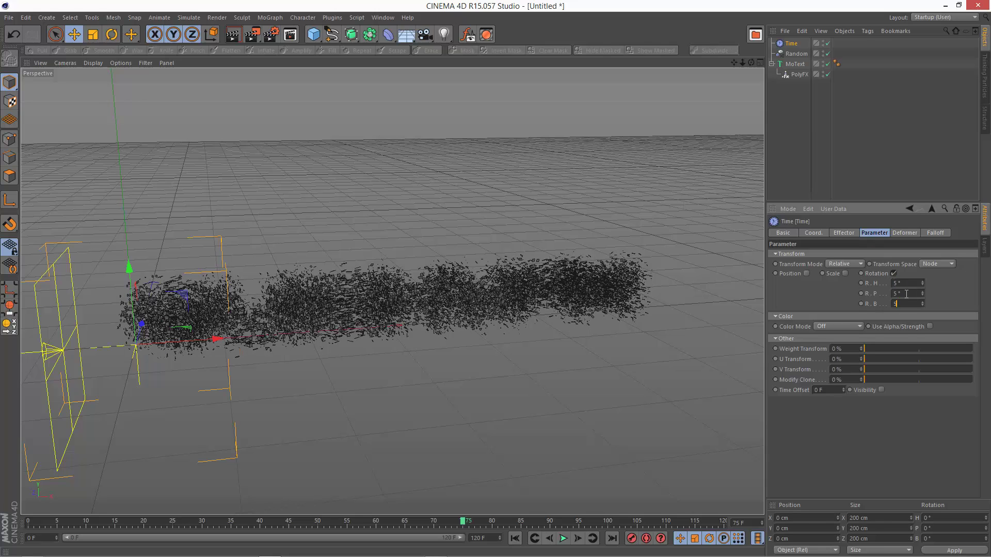
text(5)
key(Tab)
- Enable the Time effector's Position, set P.X 7, P.Y 6, P.Z 9 cm, then rewind
click(807, 273)
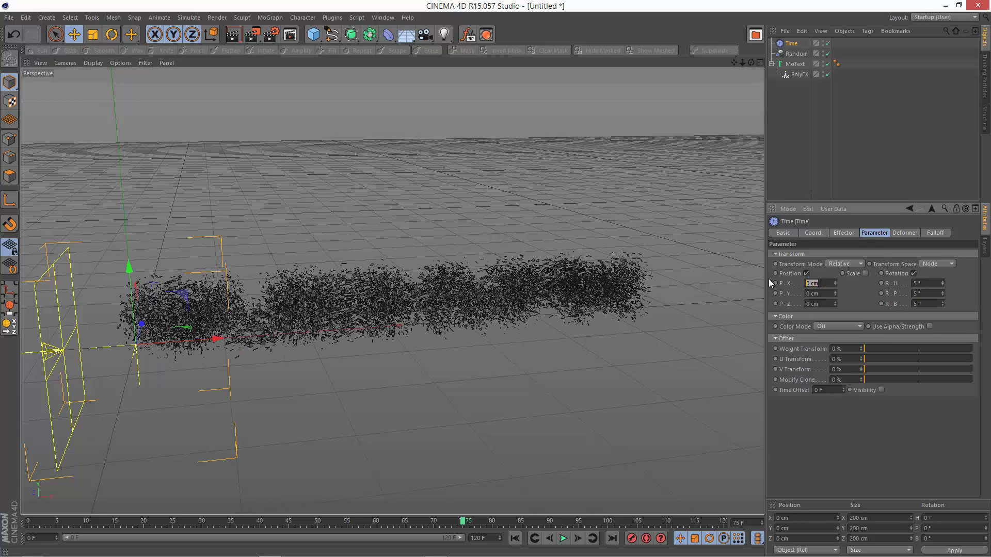
text(9)
key(Tab)
text(9)
key(Tab)
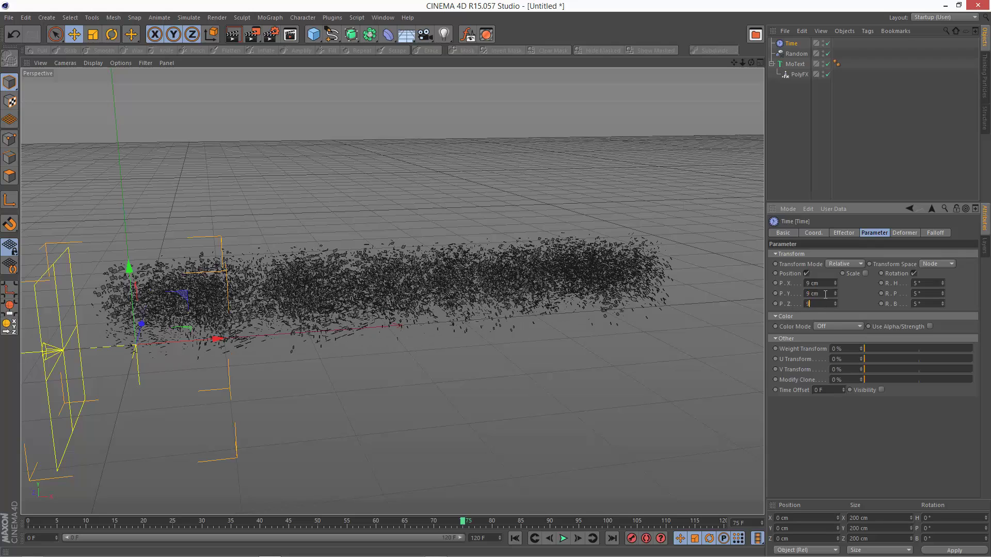
text(9)
key(Tab)
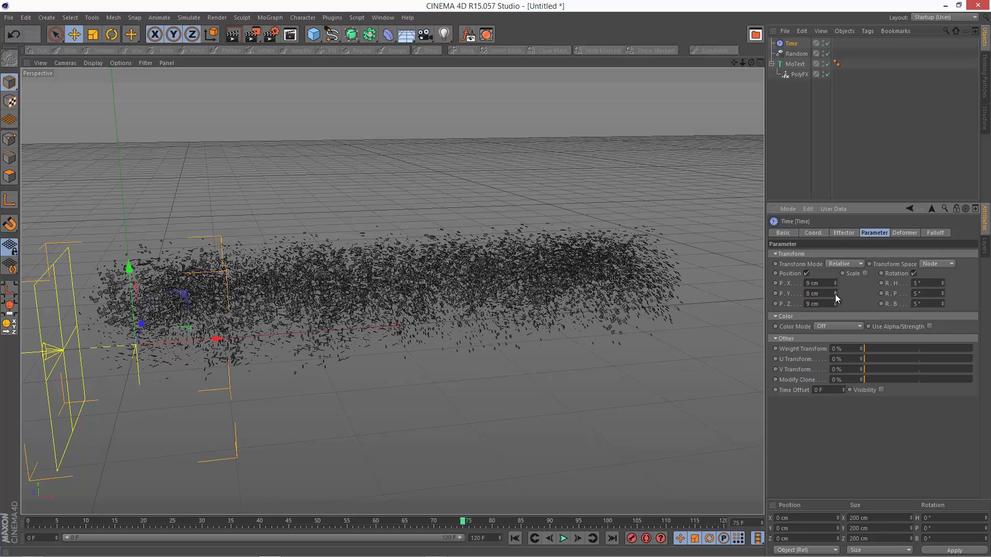
drag(835, 294, 836, 295)
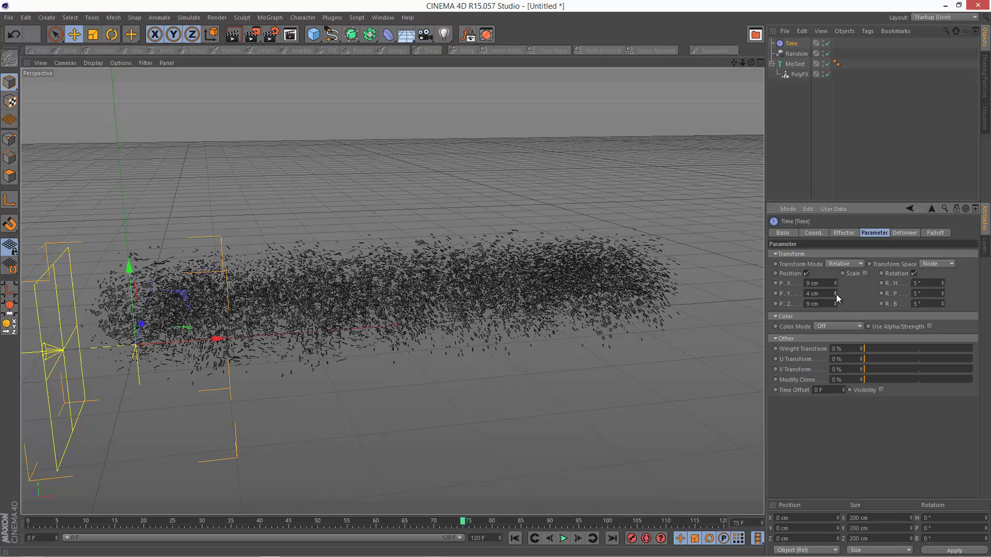
click(836, 292)
double_click(834, 284)
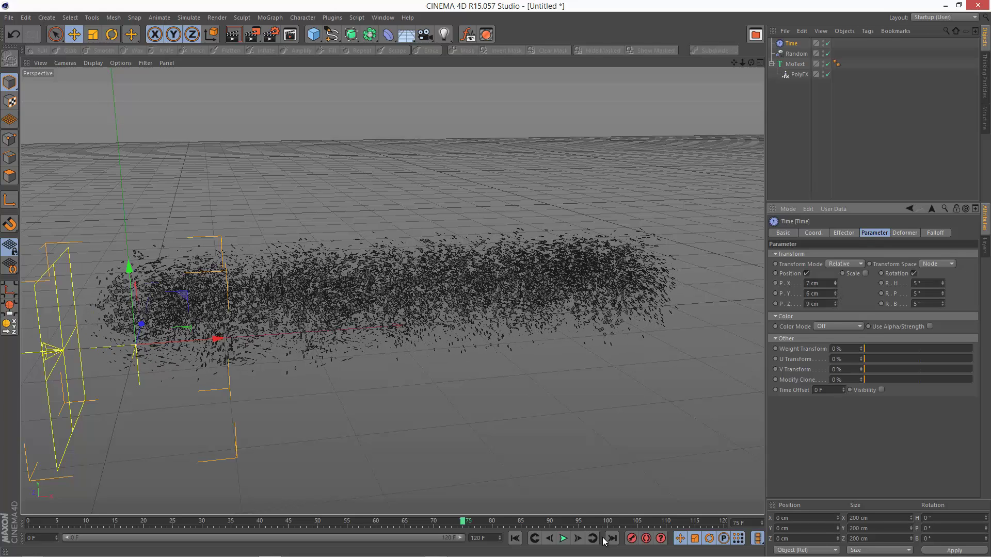
click(516, 539)
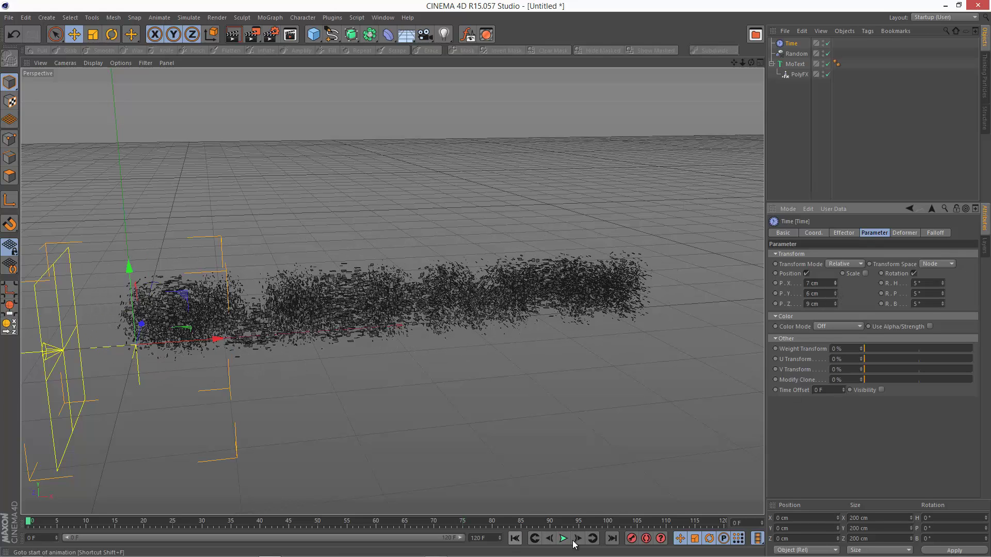
- Play the animation and stop at frame 78, with QuickVFX fully dispersed into drifting fragments
click(563, 538)
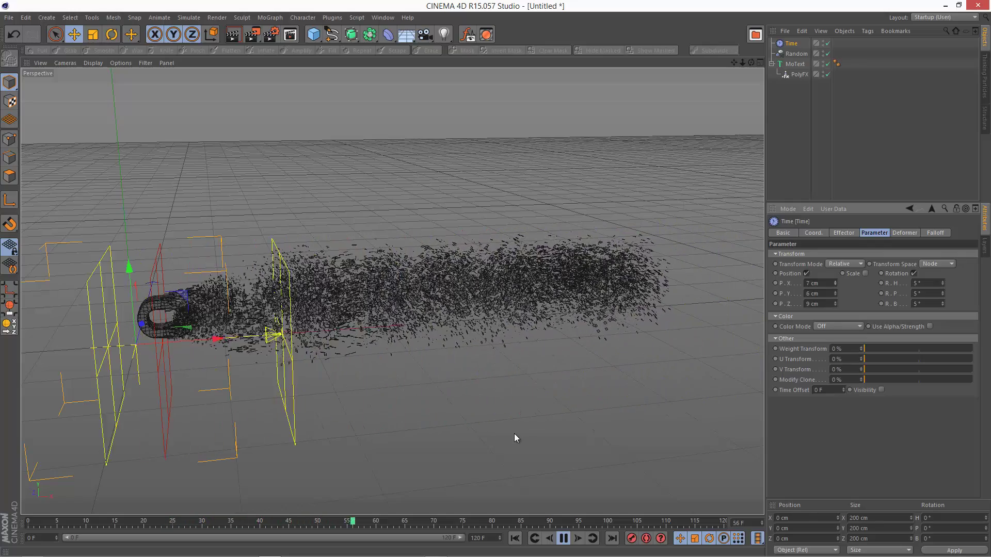
click(563, 538)
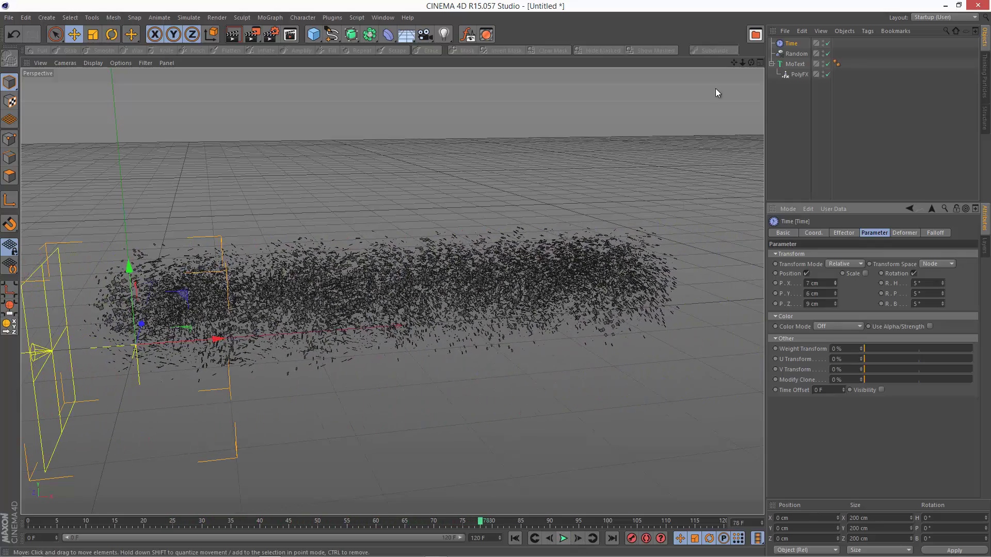
- With PolyFX selected, add a Plain effector named PlainScale
click(801, 75)
click(270, 17)
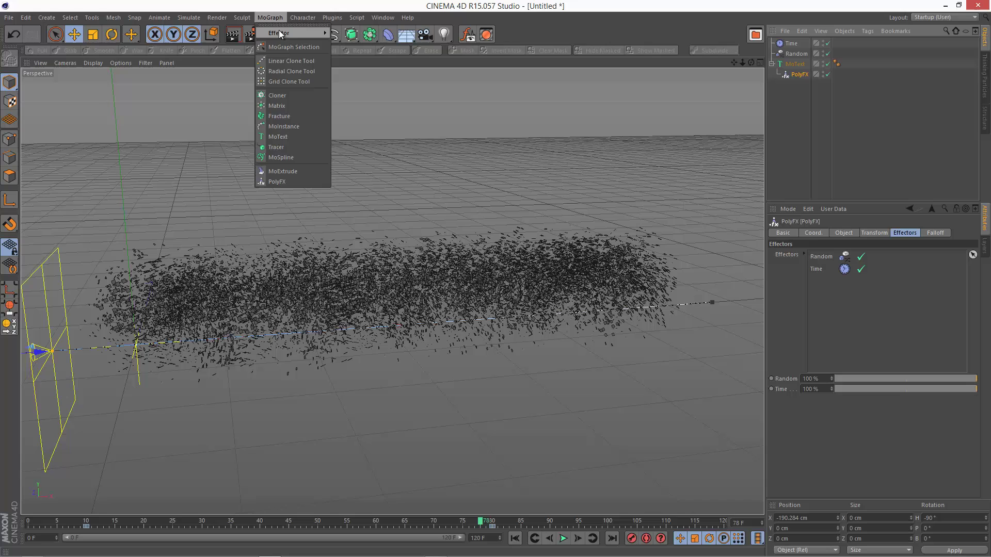
mouse_move(278, 33)
click(363, 50)
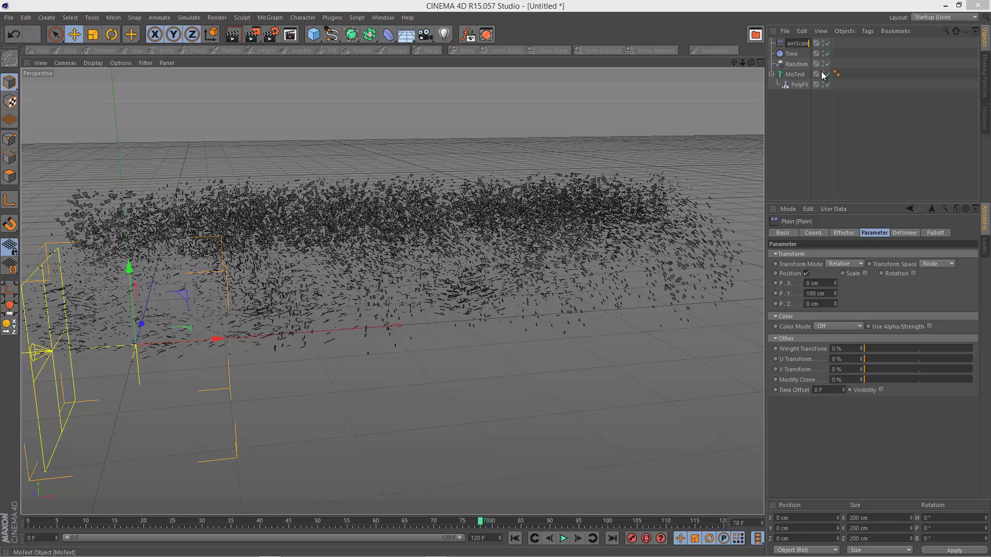
key(Return)
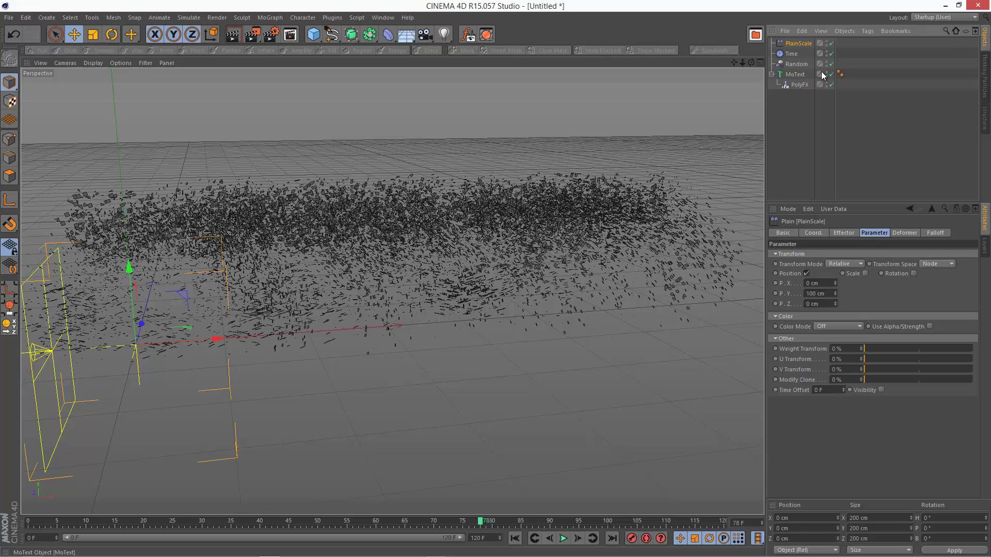
- Set PlainScale to affect scale only, with uniform scale -1 and position turned off
click(807, 273)
click(864, 274)
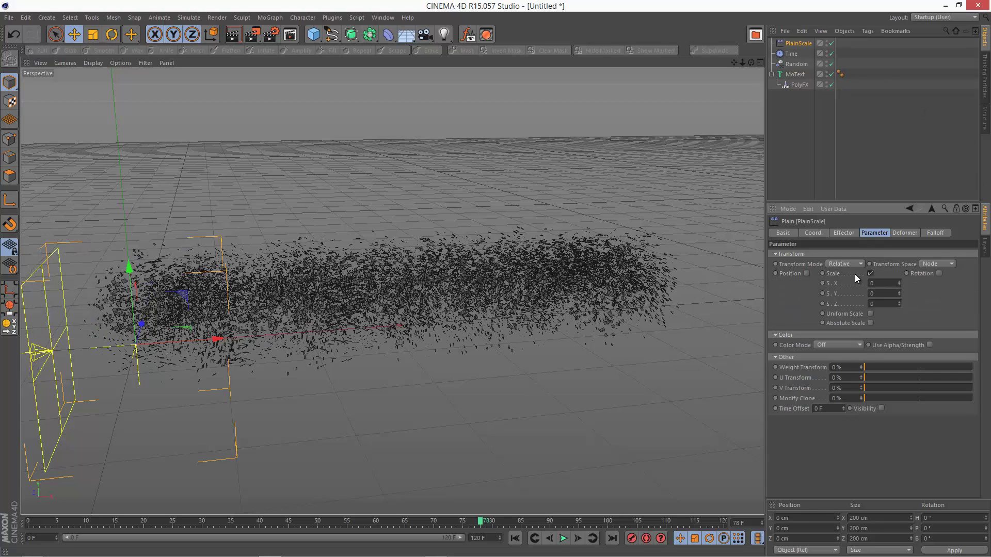
click(871, 313)
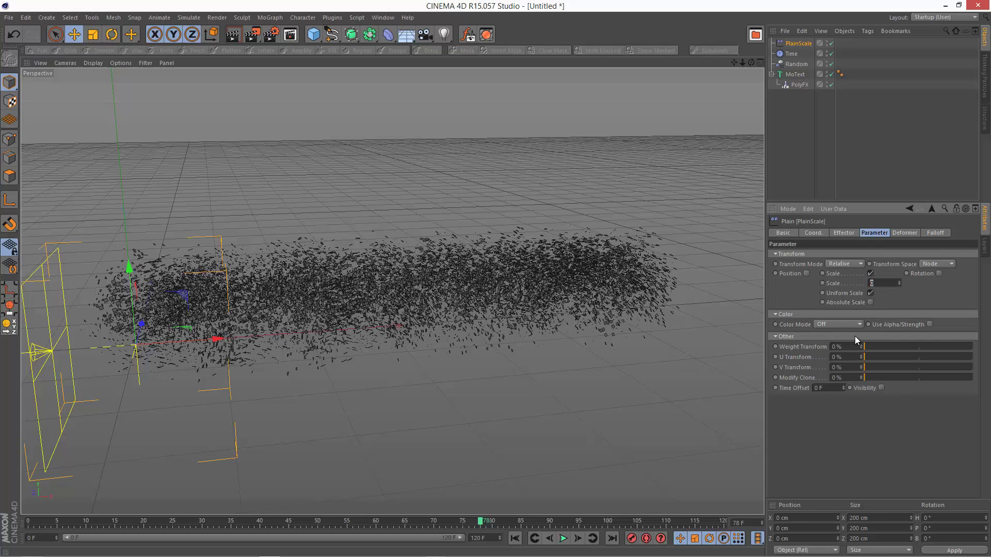
text(-1)
key(Return)
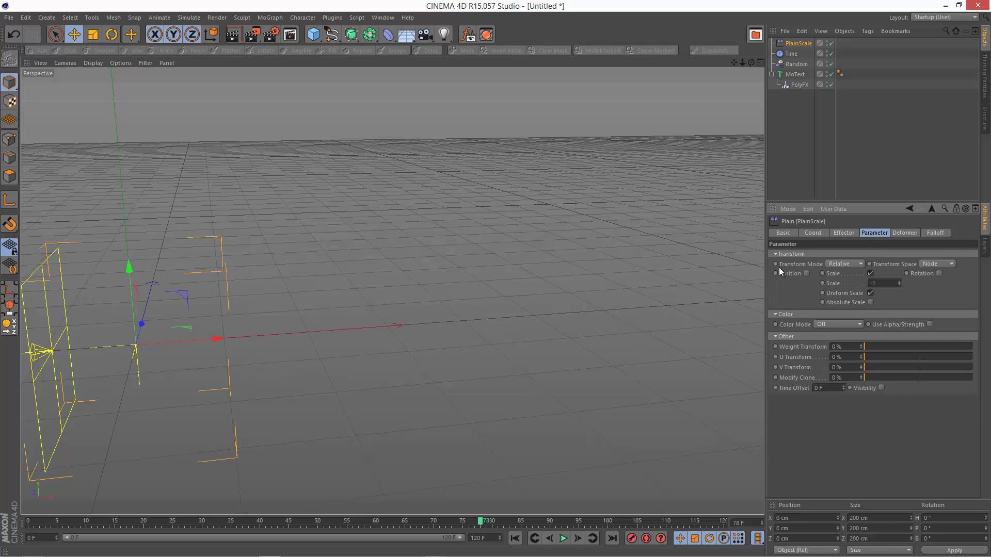
- Replay the animation from frame 0 to watch the fragments shrink away, then return to the start
click(515, 538)
click(516, 538)
click(565, 539)
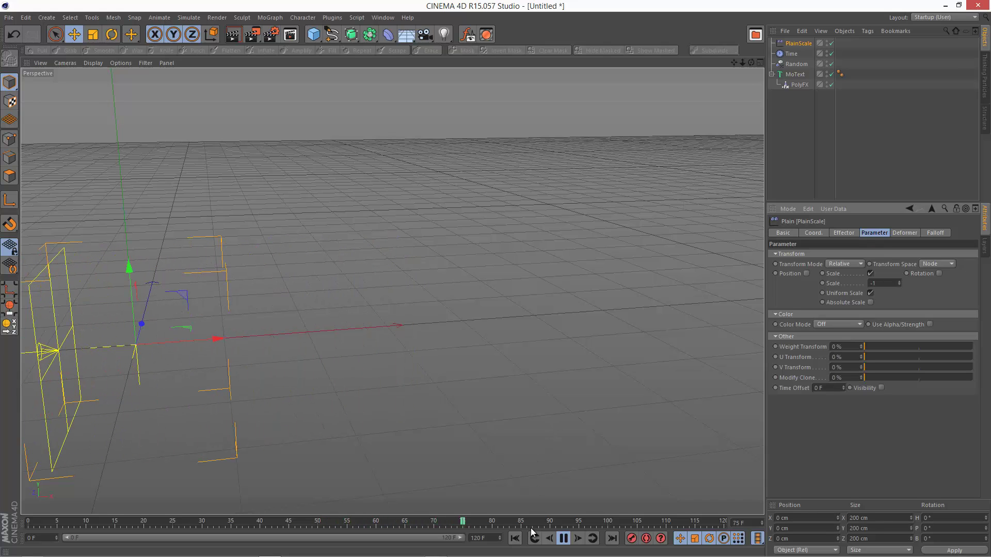
click(514, 538)
click(564, 538)
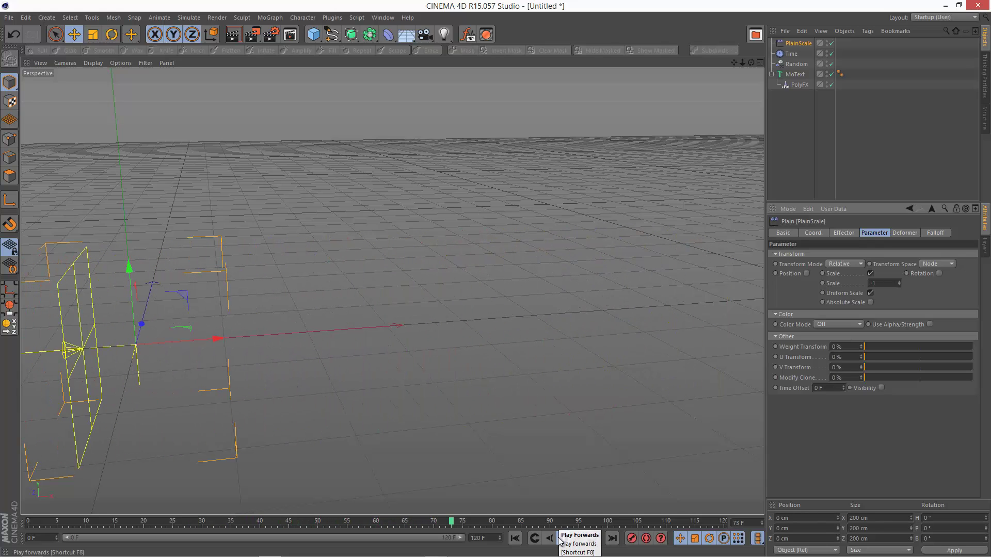
click(515, 538)
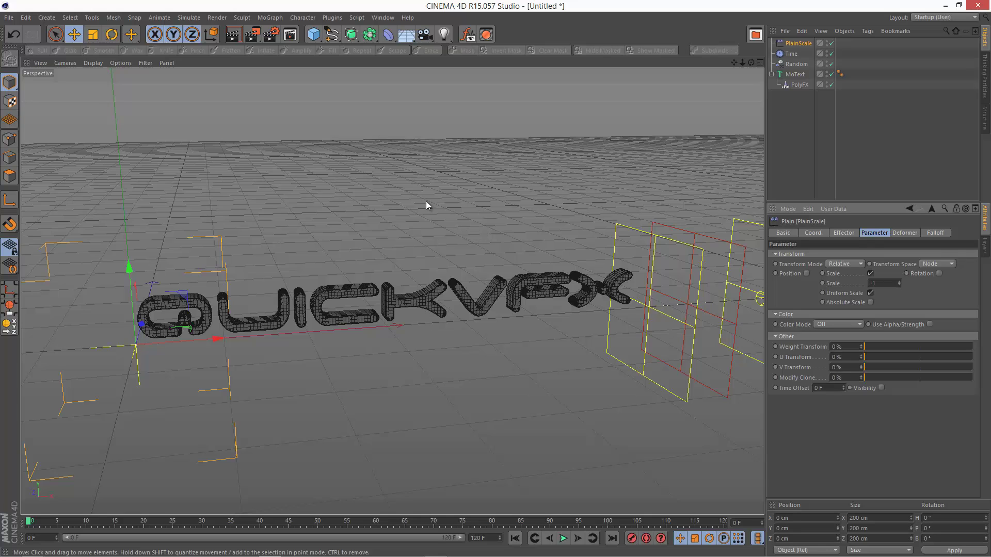
- Group the five scene objects under a null named StartGroup
drag(782, 104, 807, 37)
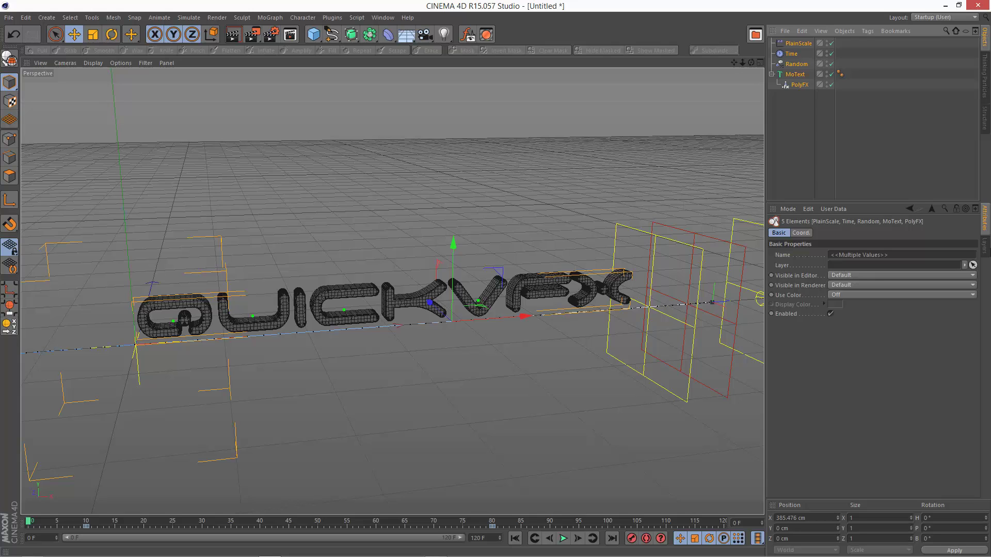
key(alt+g)
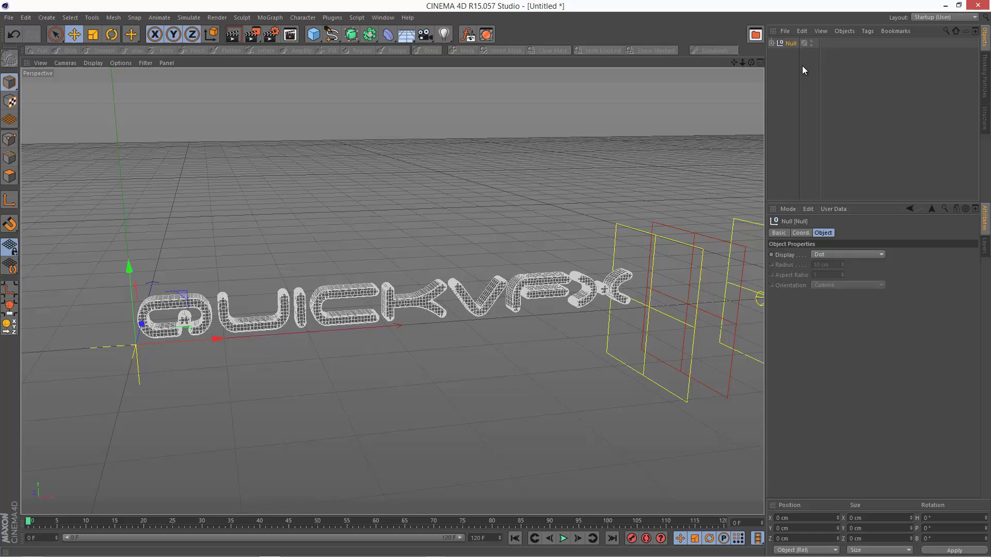
double_click(795, 44)
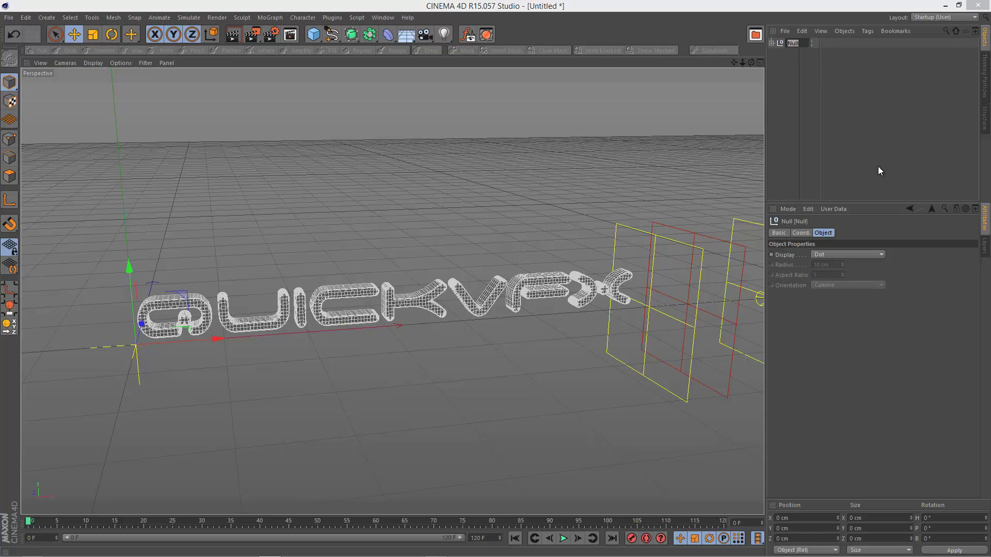
text(StartGro)
text(up)
key(Return)
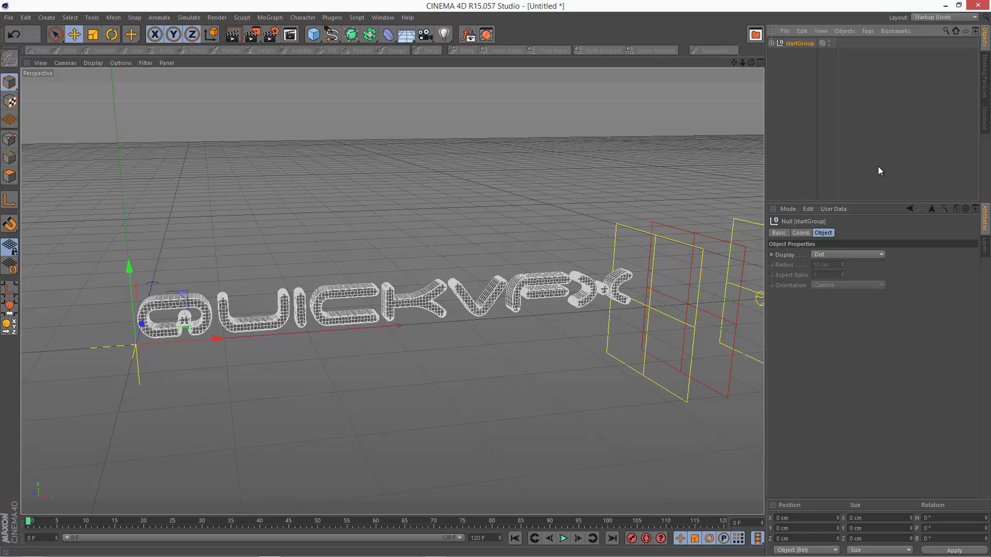
- Duplicate startGroup, rename the copy endGroup, toggle startGroup's viewport visibility and expand endGroup
ctrl+drag(803, 50, 804, 51)
double_click(803, 54)
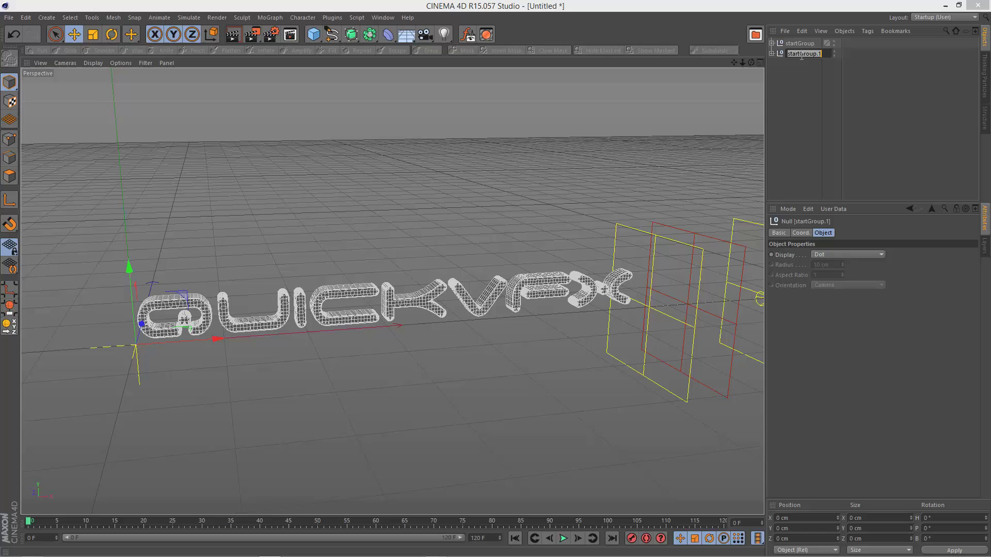
click(802, 54)
key(BackSpace)
key(BackSpace)
key(BackSpace)
key(BackSpace)
key(BackSpace)
text(end)
key(BackSpace)
key(BackSpace)
key(Return)
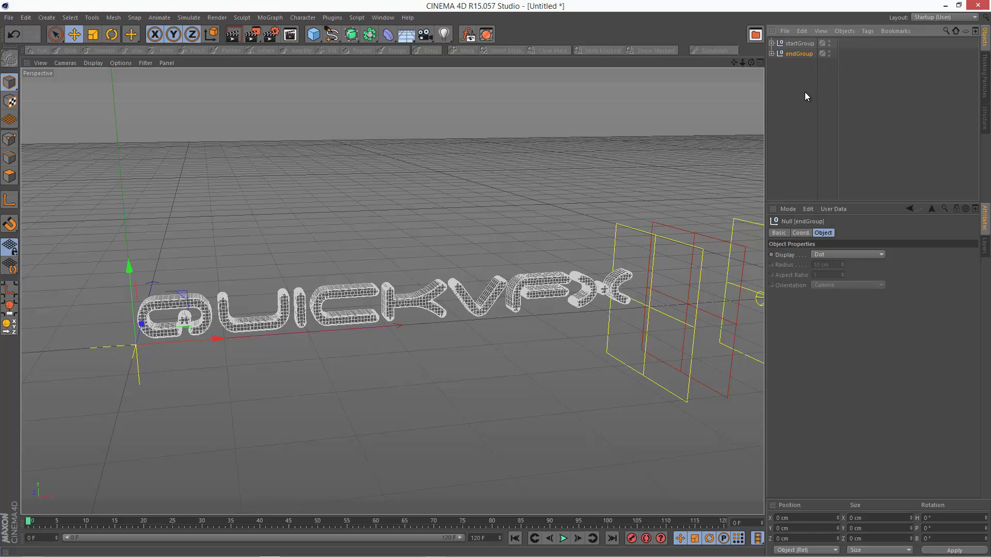
click(830, 42)
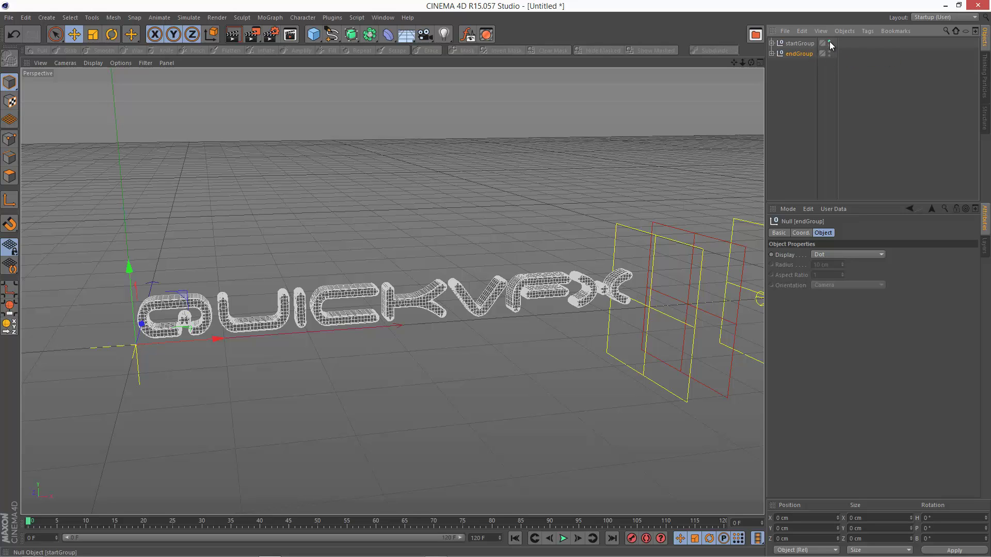
click(771, 54)
- In endGroup's MoText Object tab, replace the QuickVFX text with 'Tutorial'
click(806, 131)
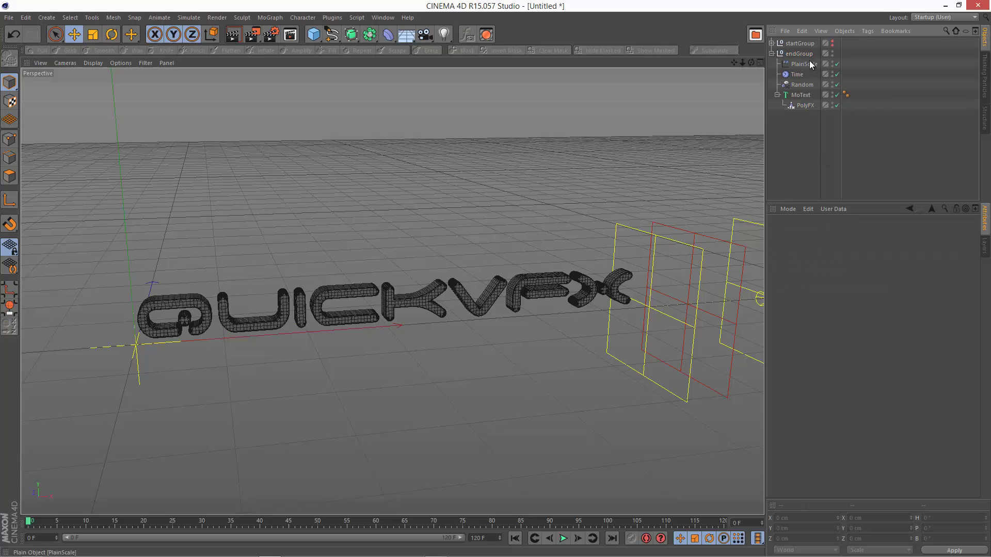
click(801, 95)
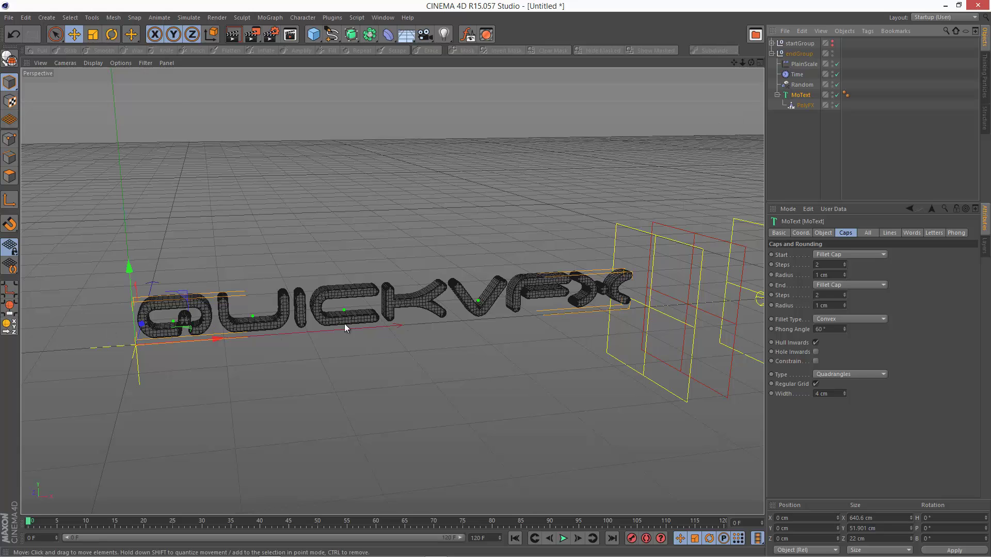
click(824, 233)
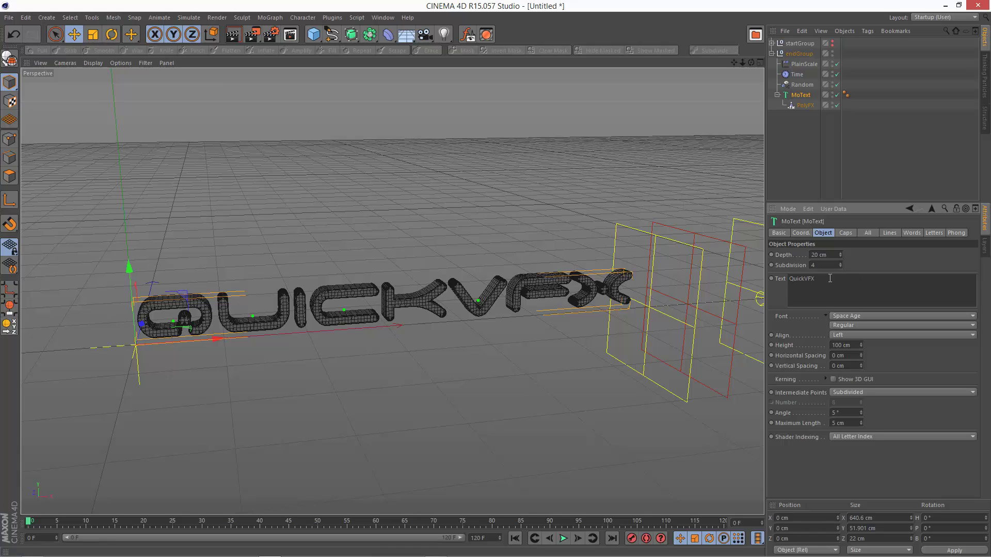
key(ctrl+a)
text(Tutorial)
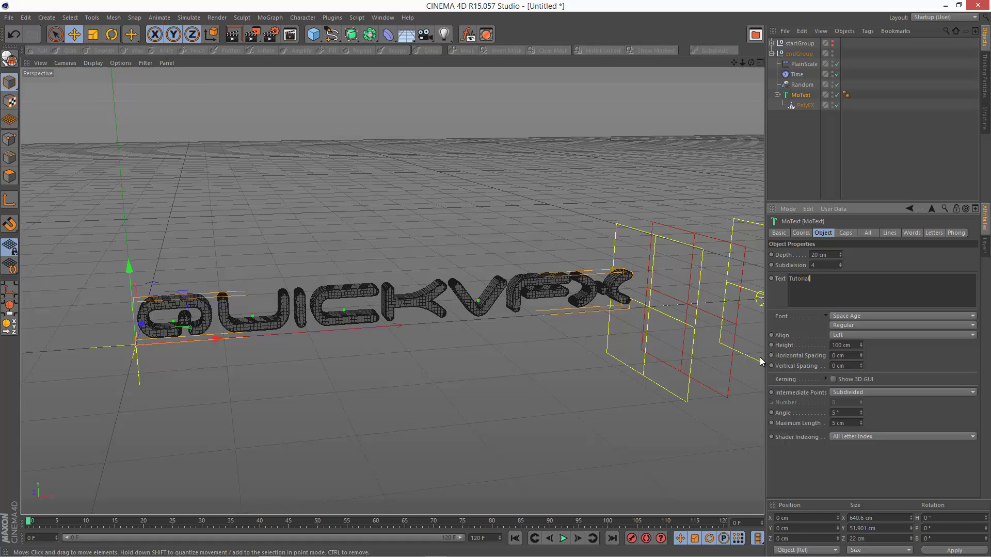
click(907, 157)
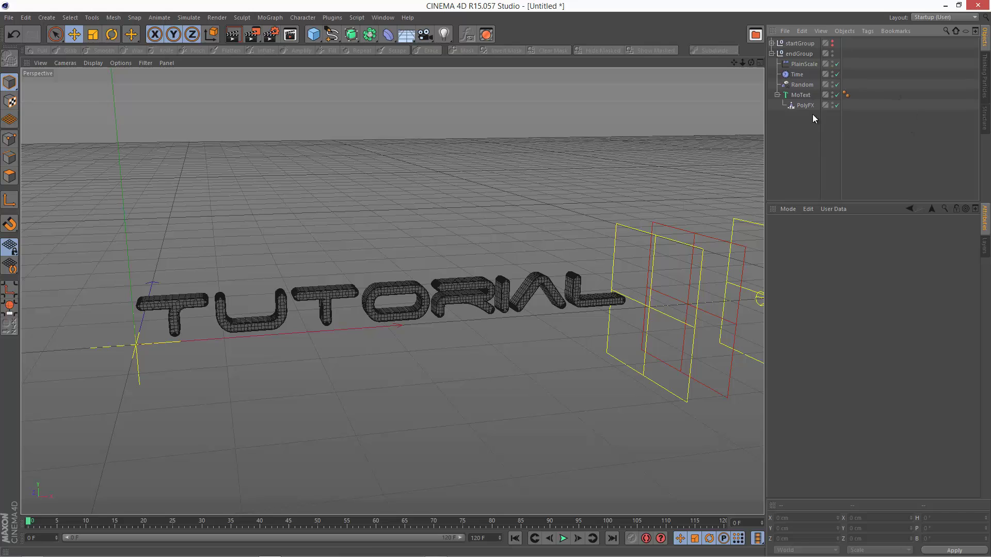
- Uncheck Invert on the Falloff tab of endGroup's PolyFX
click(802, 106)
click(941, 233)
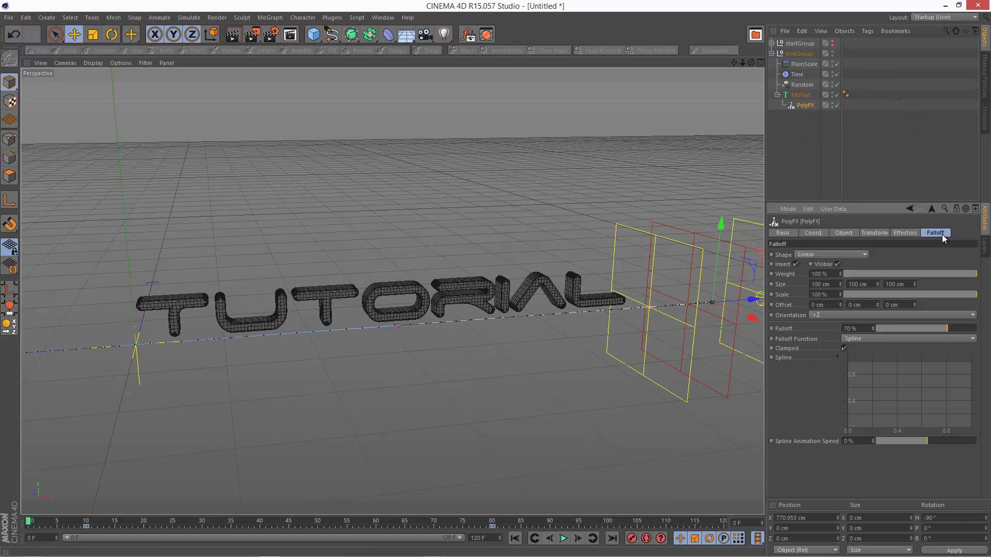
click(796, 264)
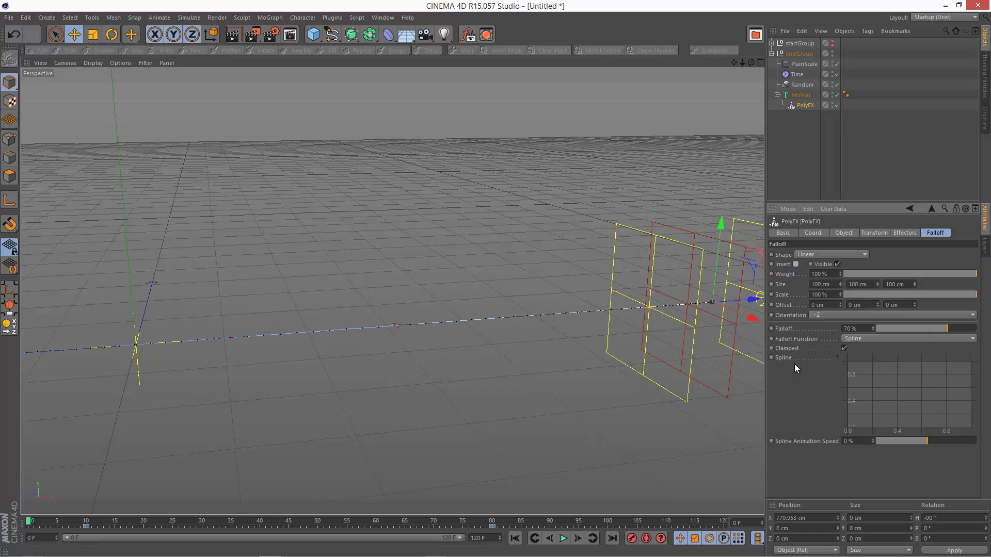
- Delete endGroup's own Random, Time and PlainScale effectors
click(808, 85)
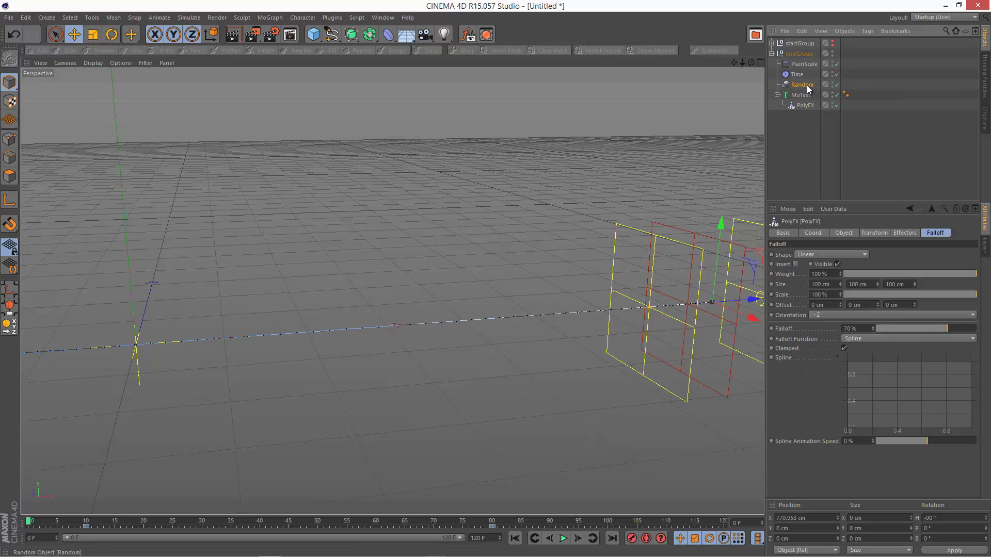
key(Delete)
click(799, 75)
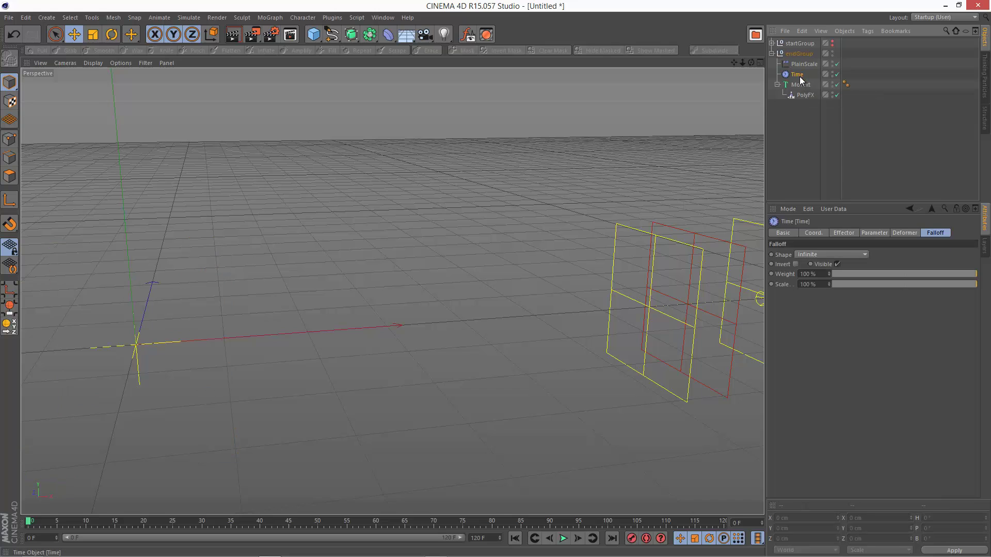
key(Delete)
click(802, 65)
key(Delete)
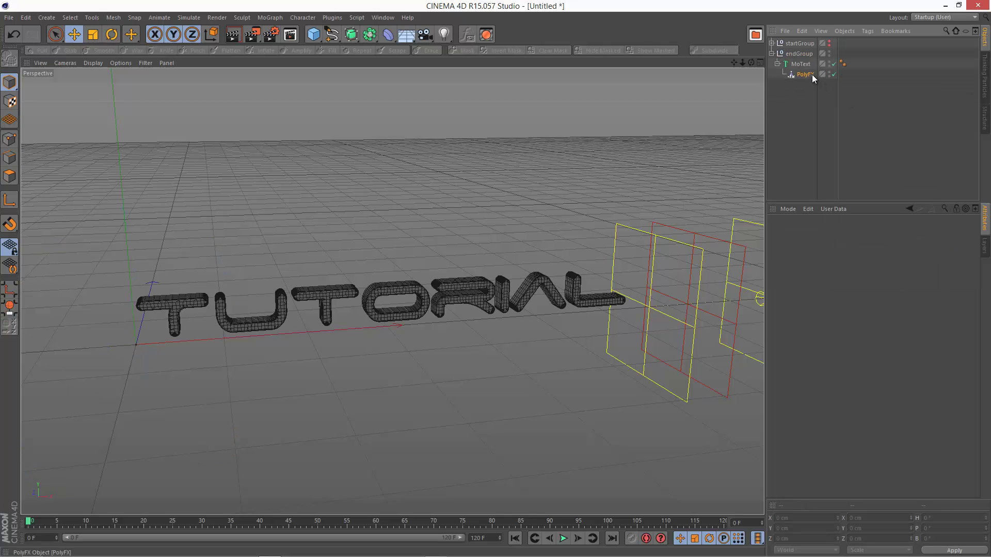
- Add startGroup's Random, Time and PlainScale effectors to endGroup's PolyFX Effectors list
click(805, 75)
click(773, 45)
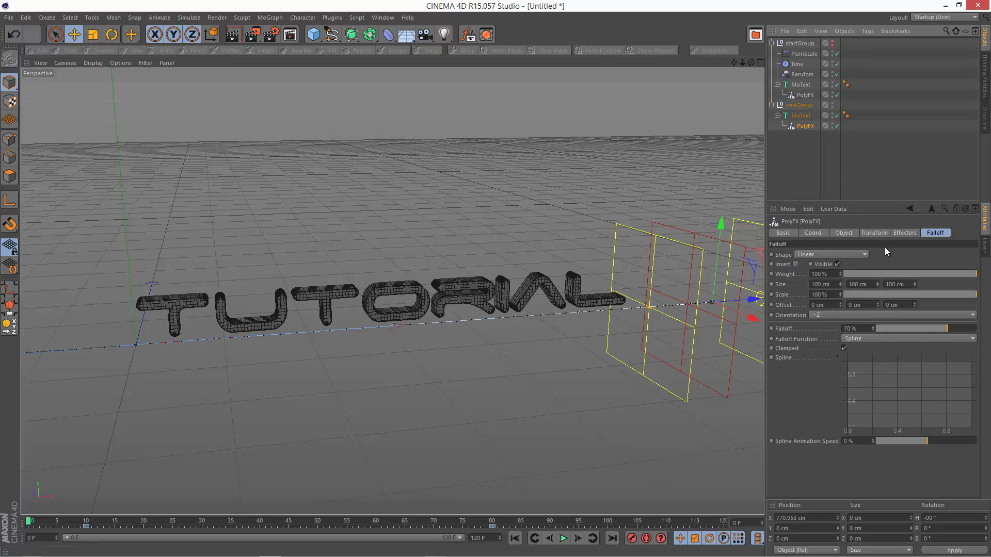
click(902, 233)
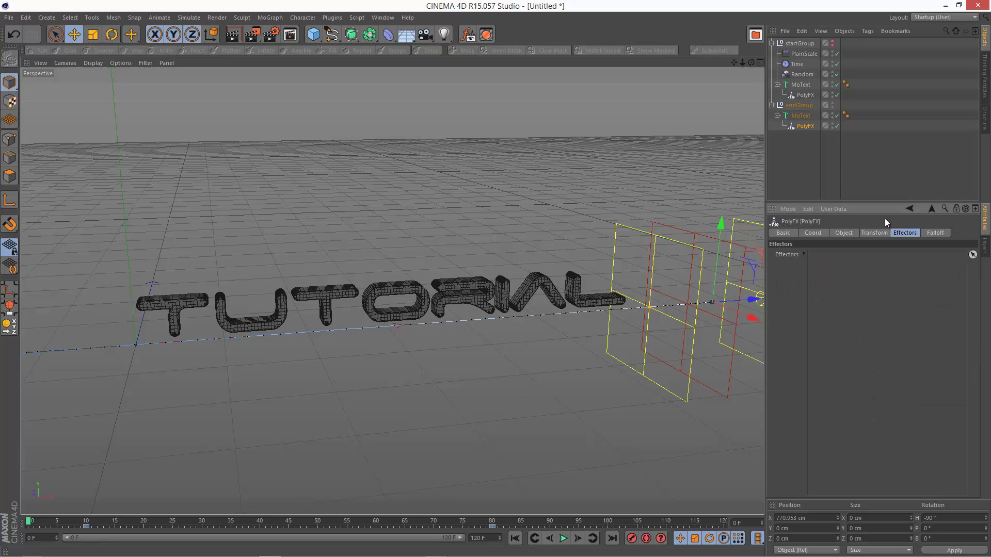
click(804, 95)
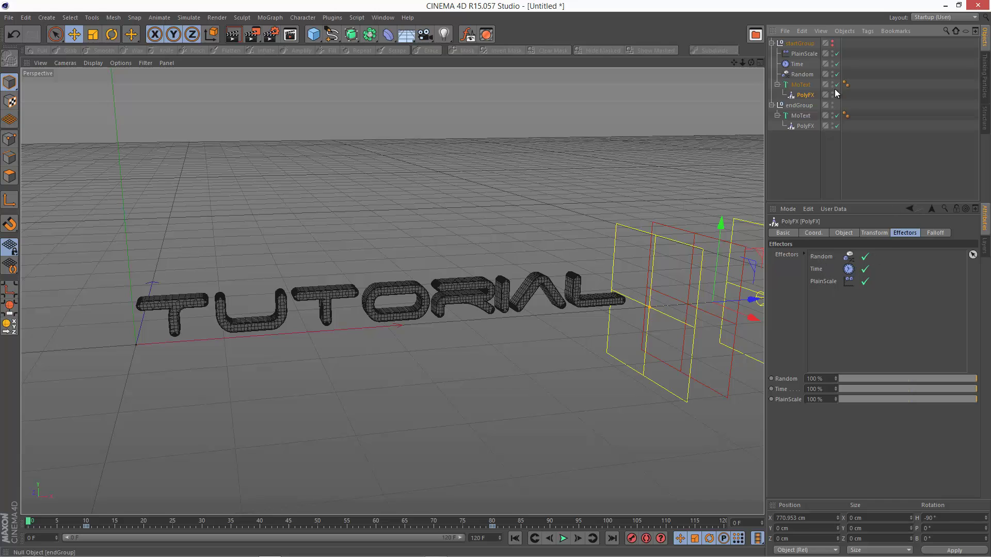
click(808, 125)
drag(805, 74, 847, 284)
drag(798, 64, 826, 283)
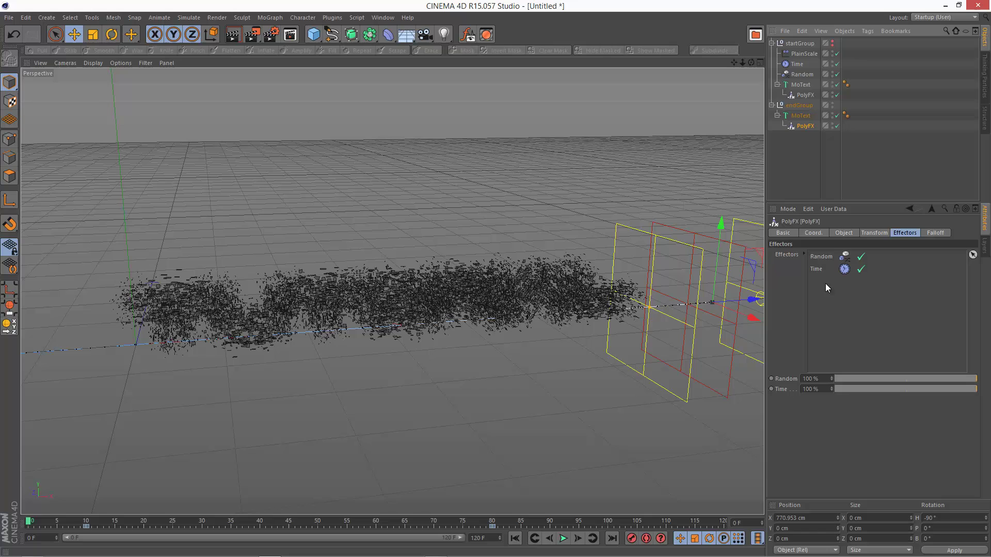
drag(804, 54, 816, 304)
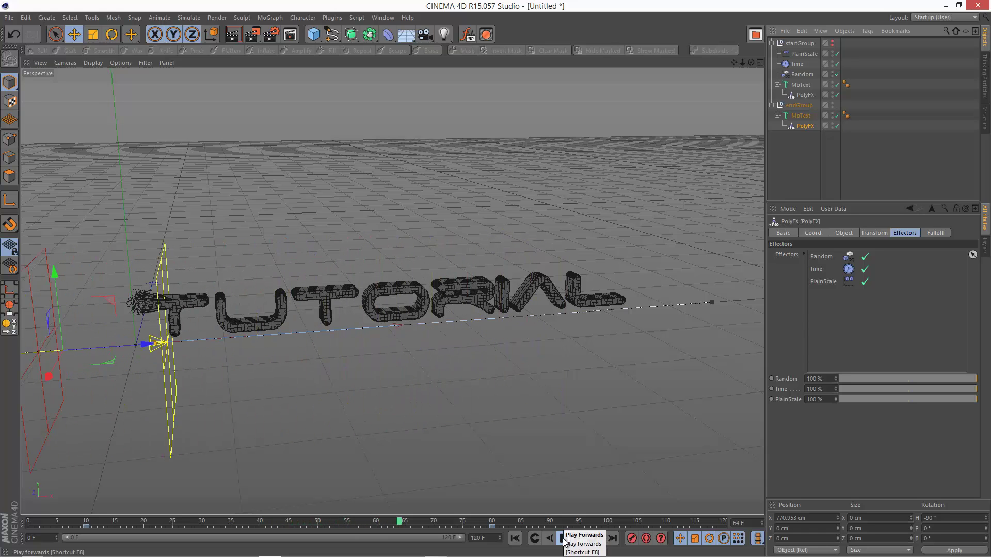
- Stop playback and replay from frame 0 to watch QUICKVFX shatter as TUTORIAL assembles
key(F8)
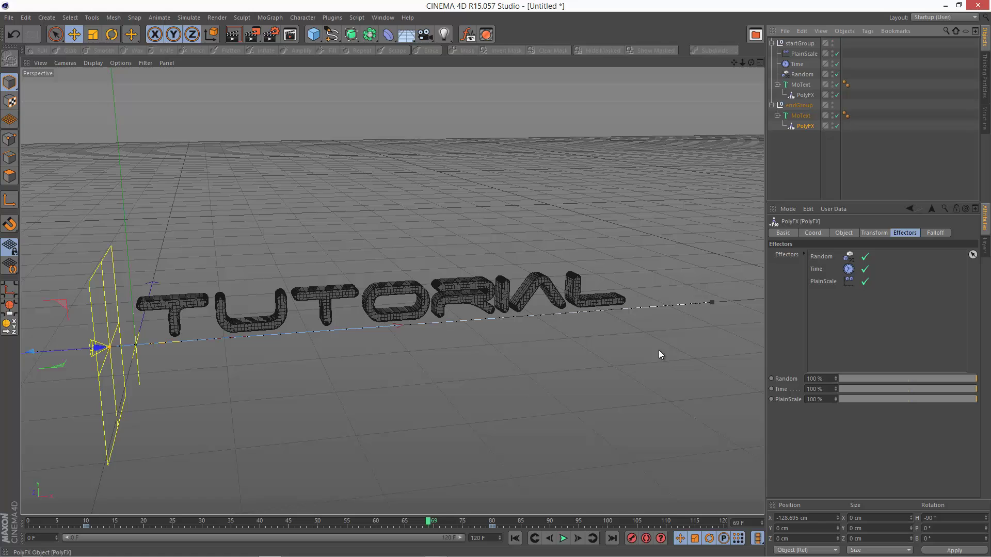
click(515, 538)
click(565, 539)
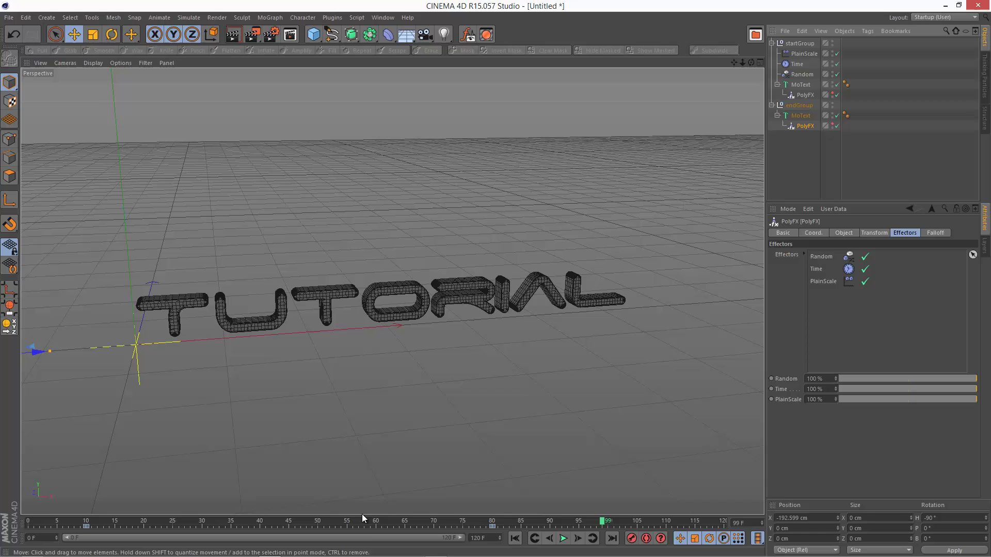
- At frame 46, adjust the Random effector's P.Y to about 53 cm, then replay the animation
drag(363, 519, 307, 525)
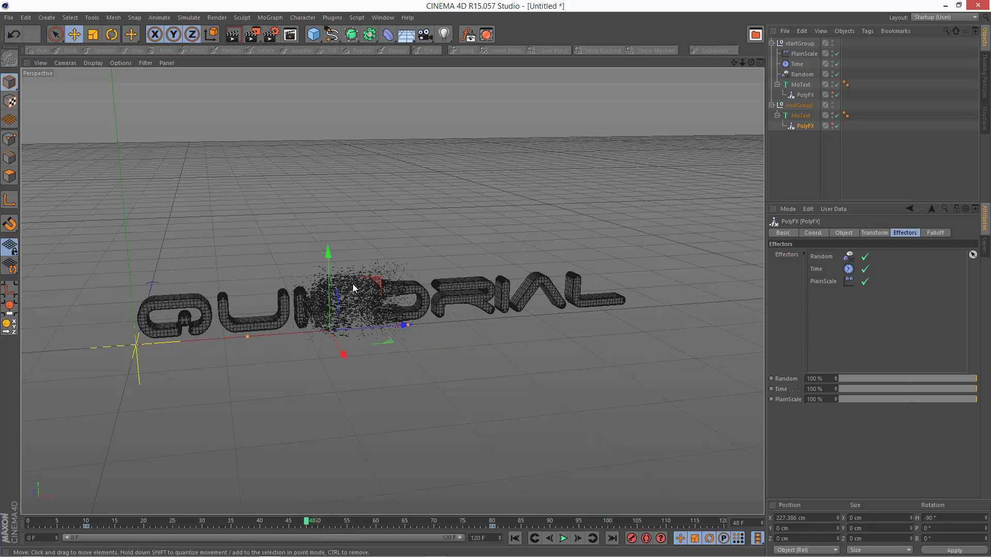
click(803, 74)
mouse_move(836, 293)
mouse_down()
mouse_move(838, 246)
mouse_move(838, 301)
mouse_up()
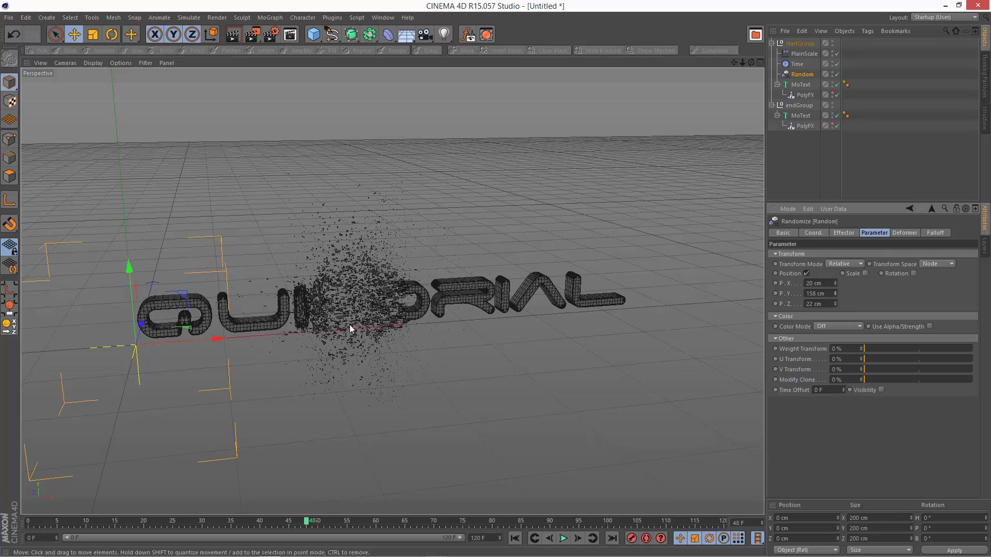
mouse_move(835, 292)
mouse_down()
mouse_move(841, 328)
mouse_move(834, 277)
mouse_move(836, 301)
mouse_up()
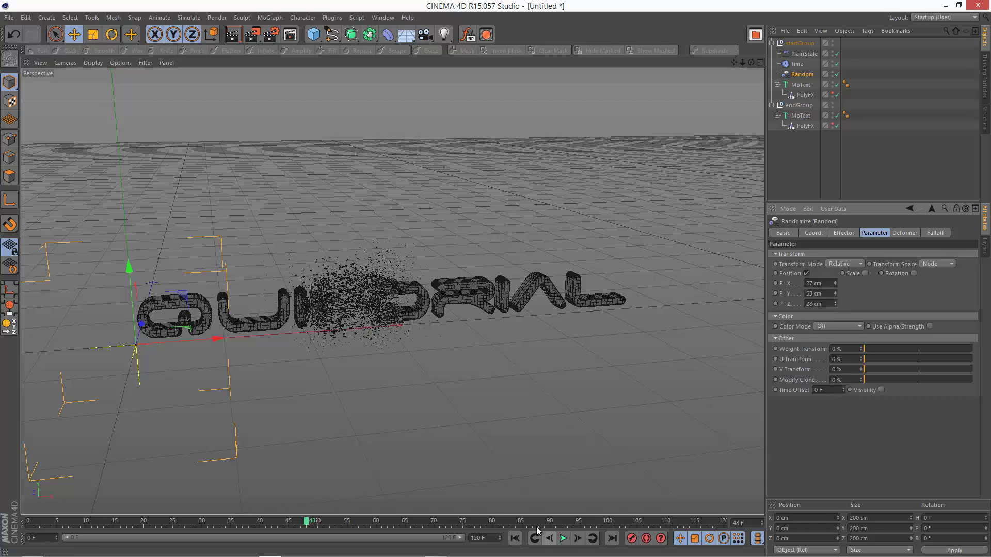
click(564, 539)
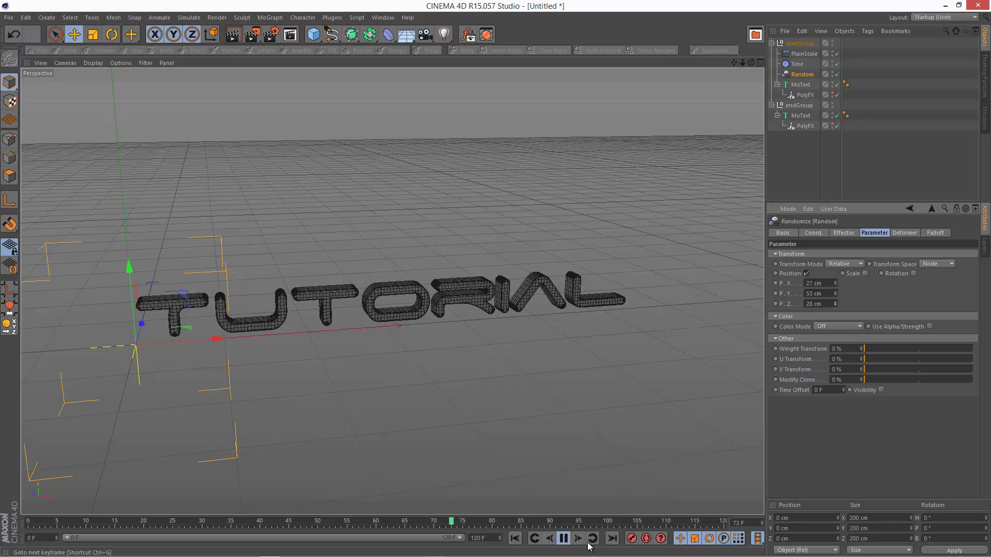
- Switch the viewport to Gouraud Shading and replay the morph from the start to frame 78
click(565, 539)
click(117, 63)
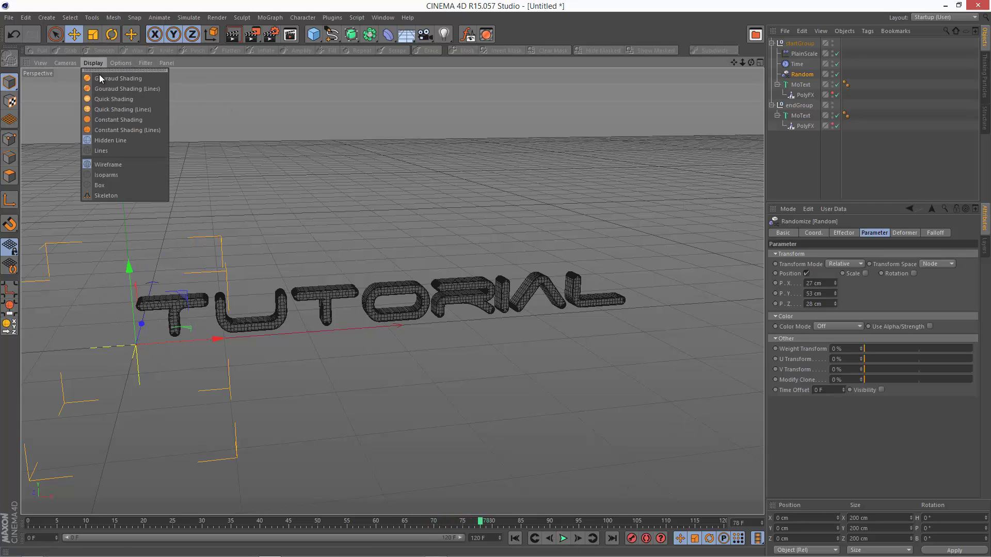
click(100, 77)
click(514, 538)
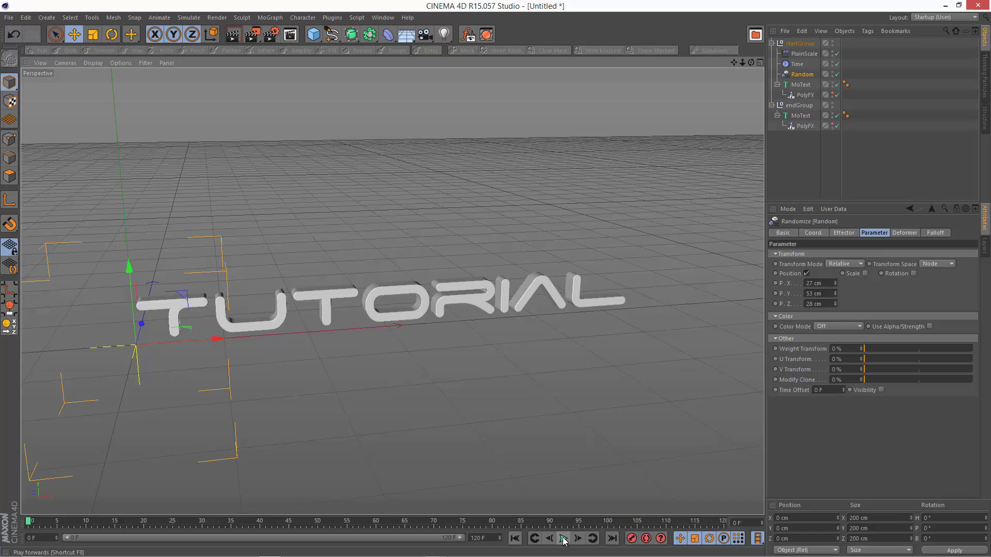
click(564, 539)
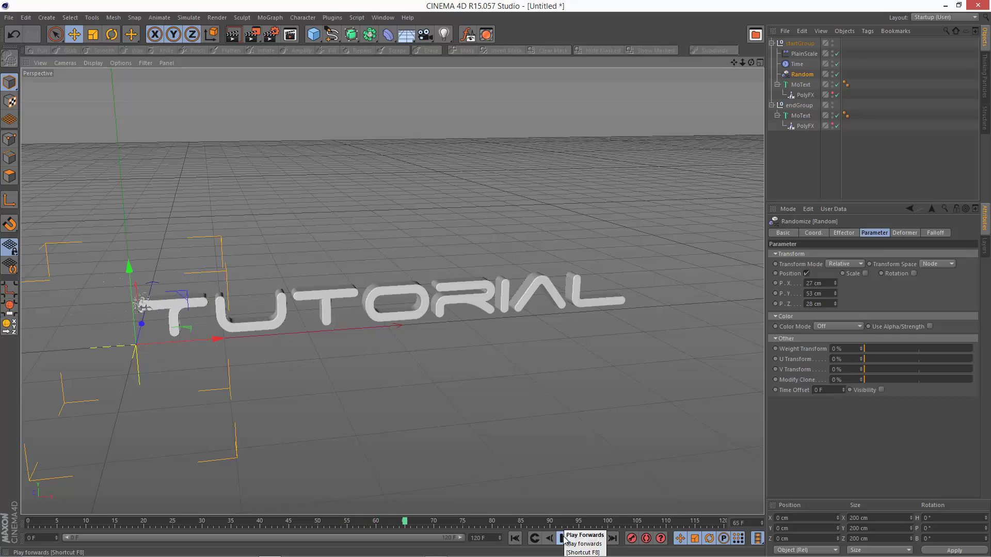
click(562, 536)
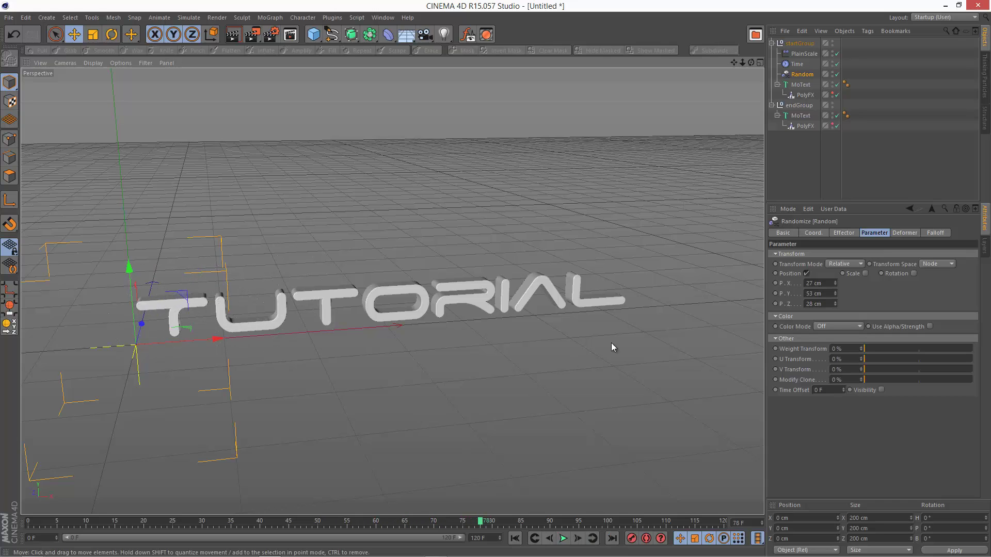